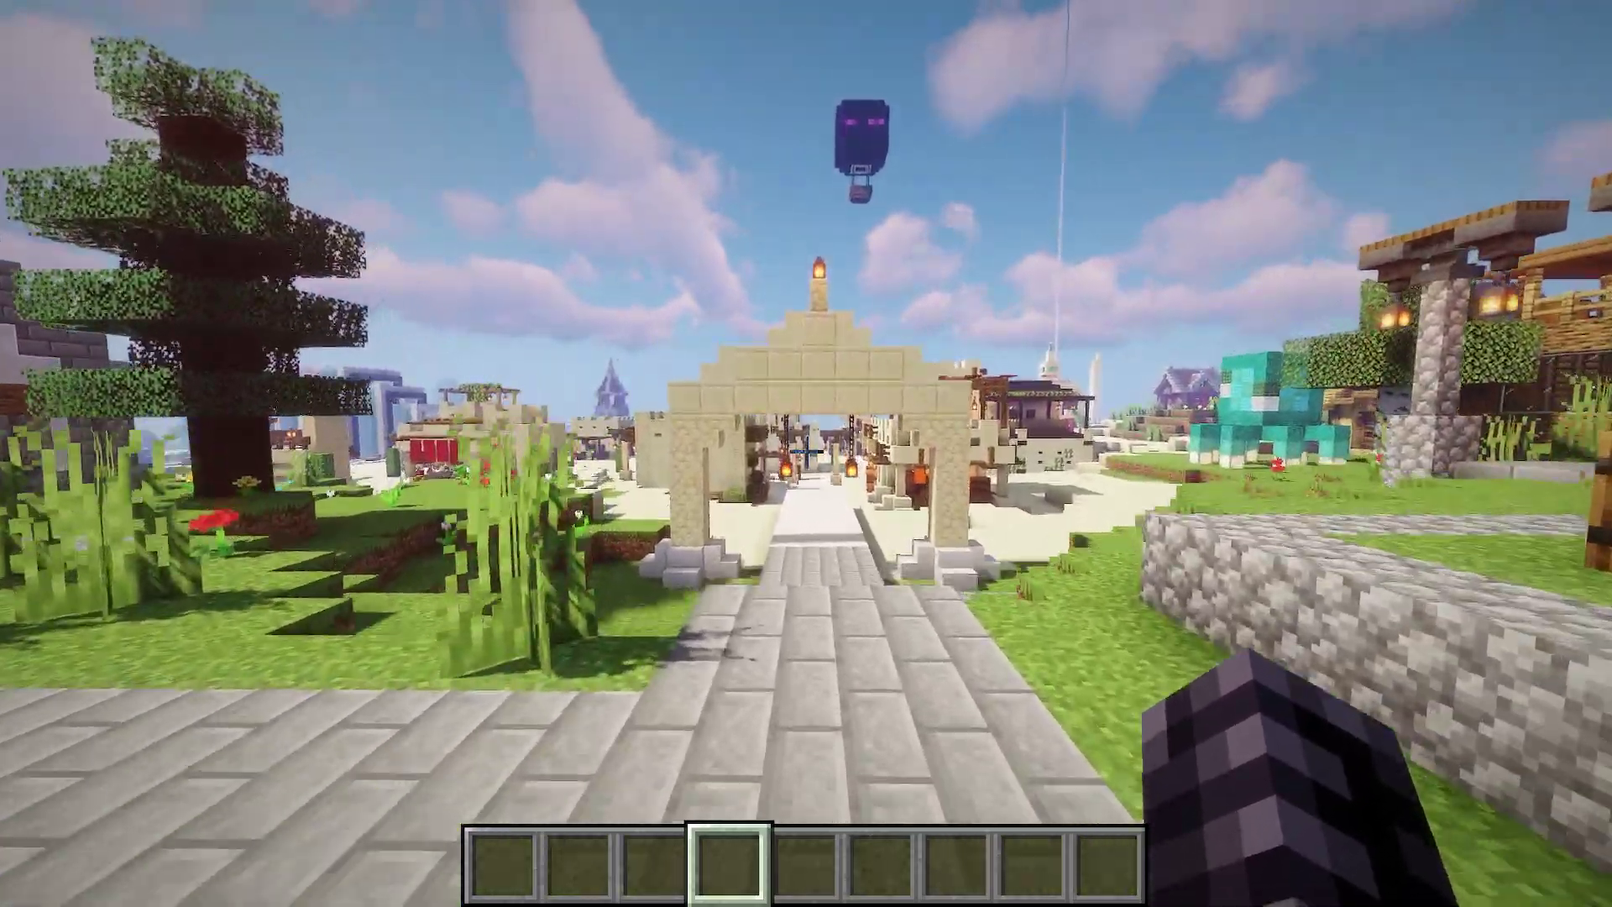
key("w")
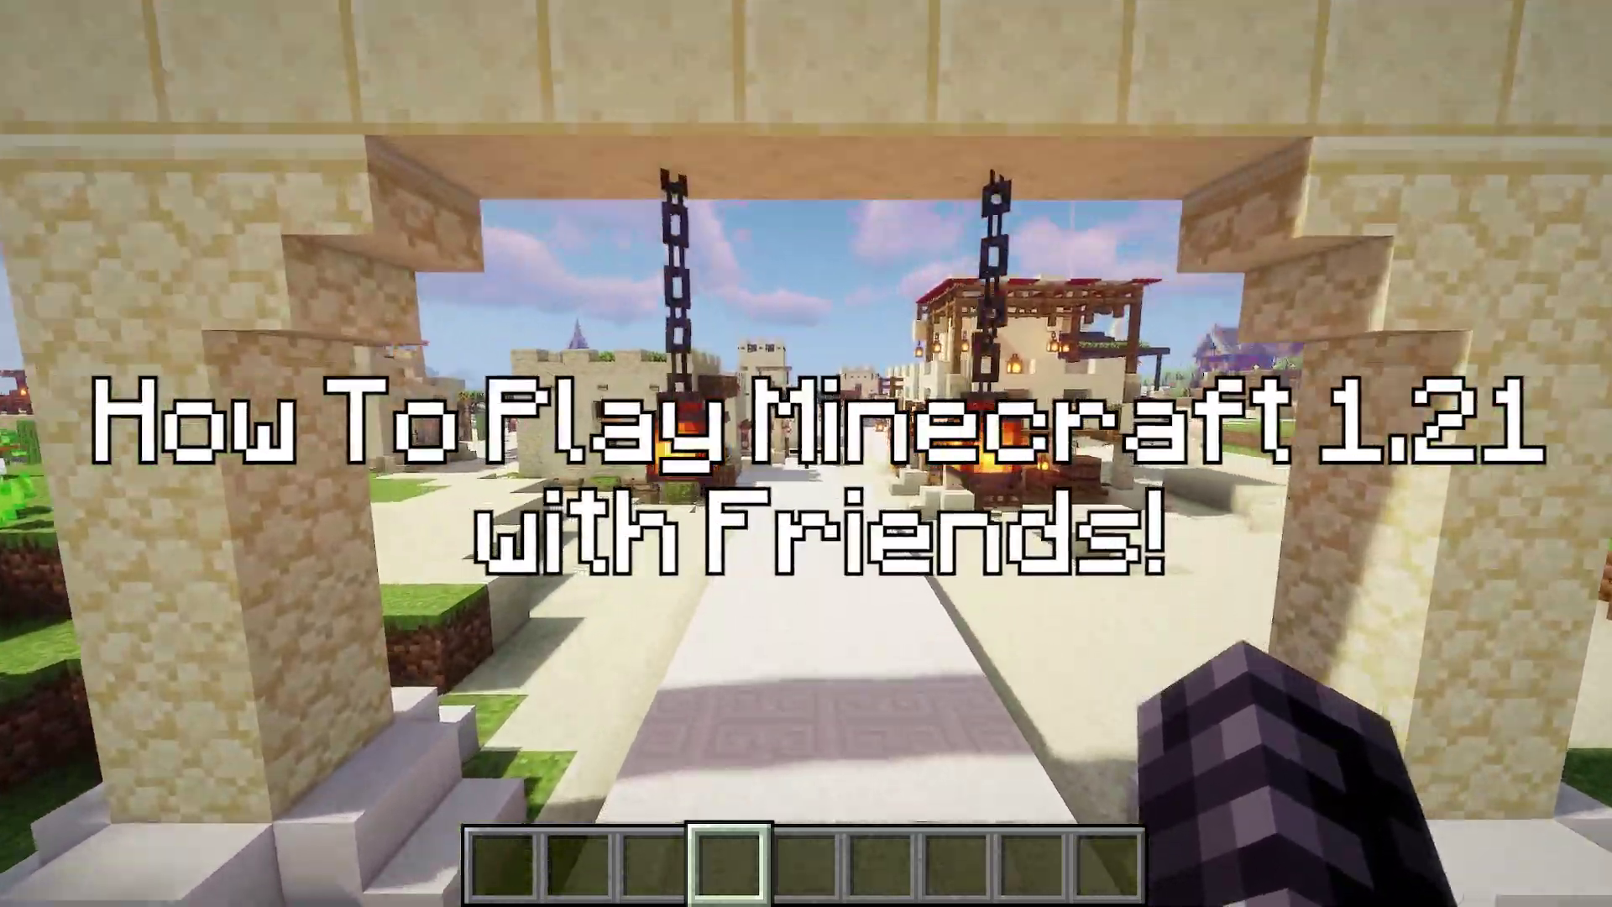
key("w")
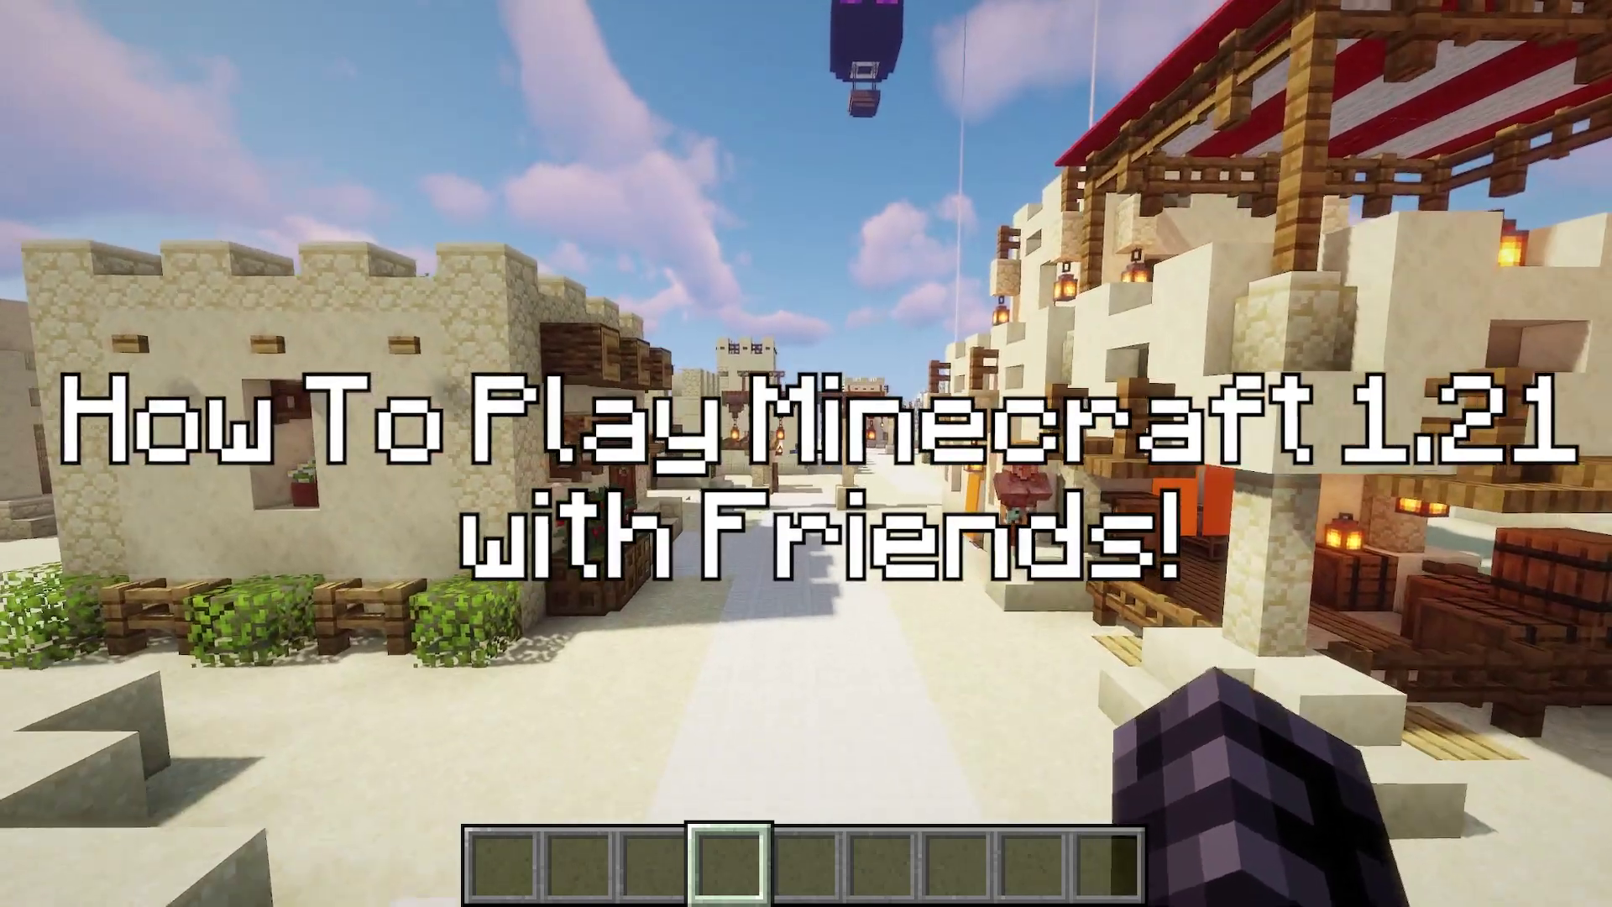
key("w")
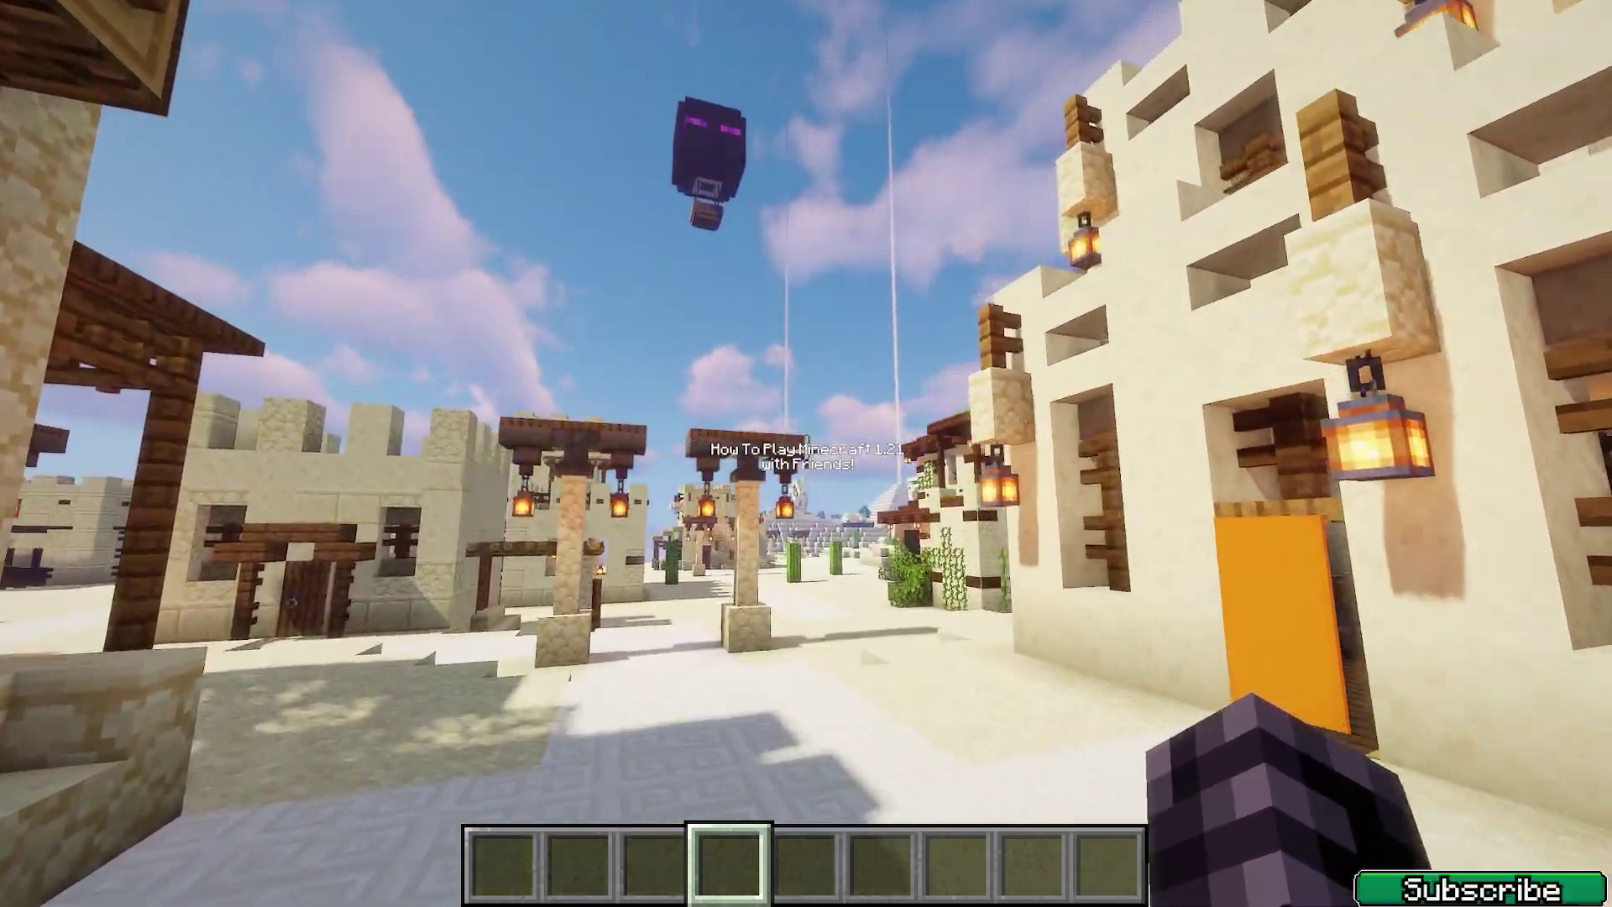
key("w")
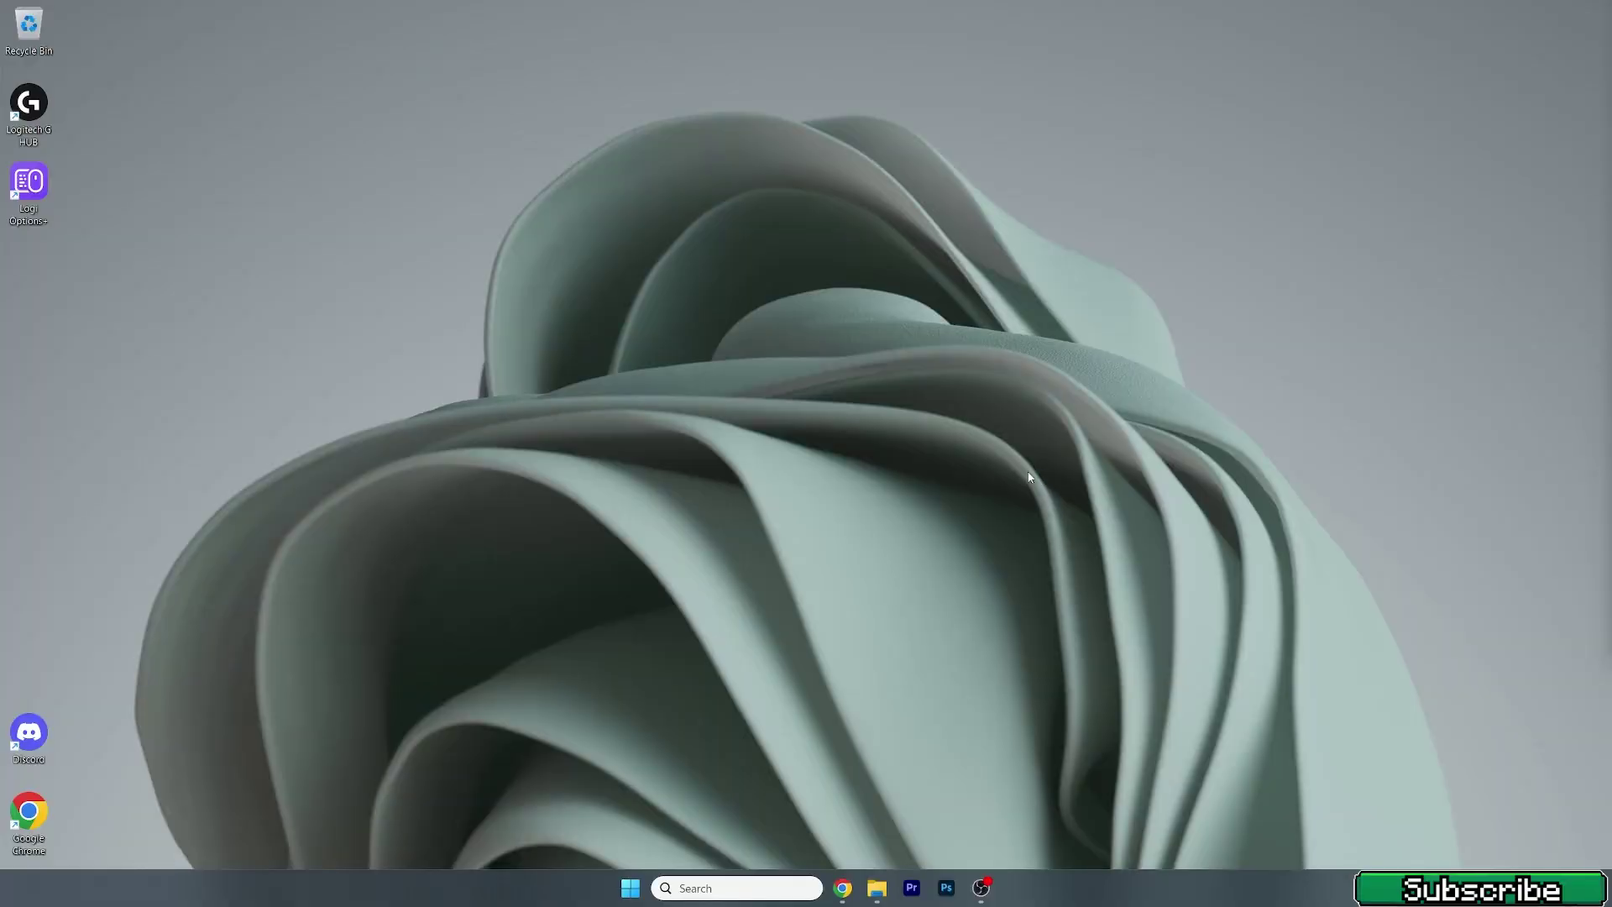
key("super")
Create a new text document named IP on the desktop and open it.
right_click(1267, 251)
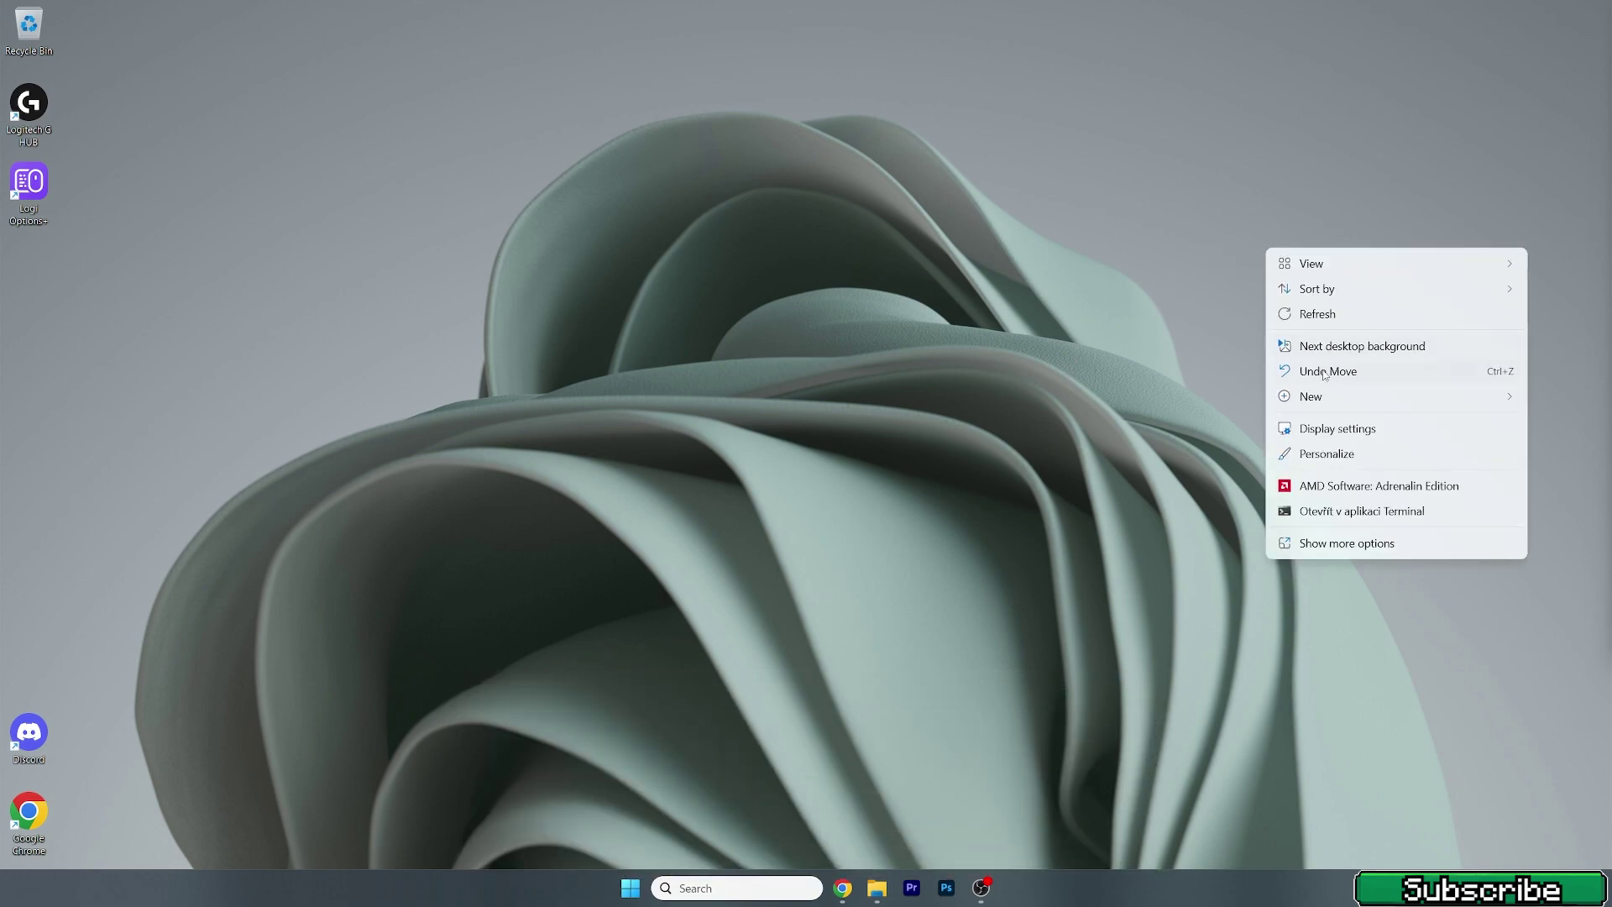
mouse_move(1315, 403)
left_click(1143, 545)
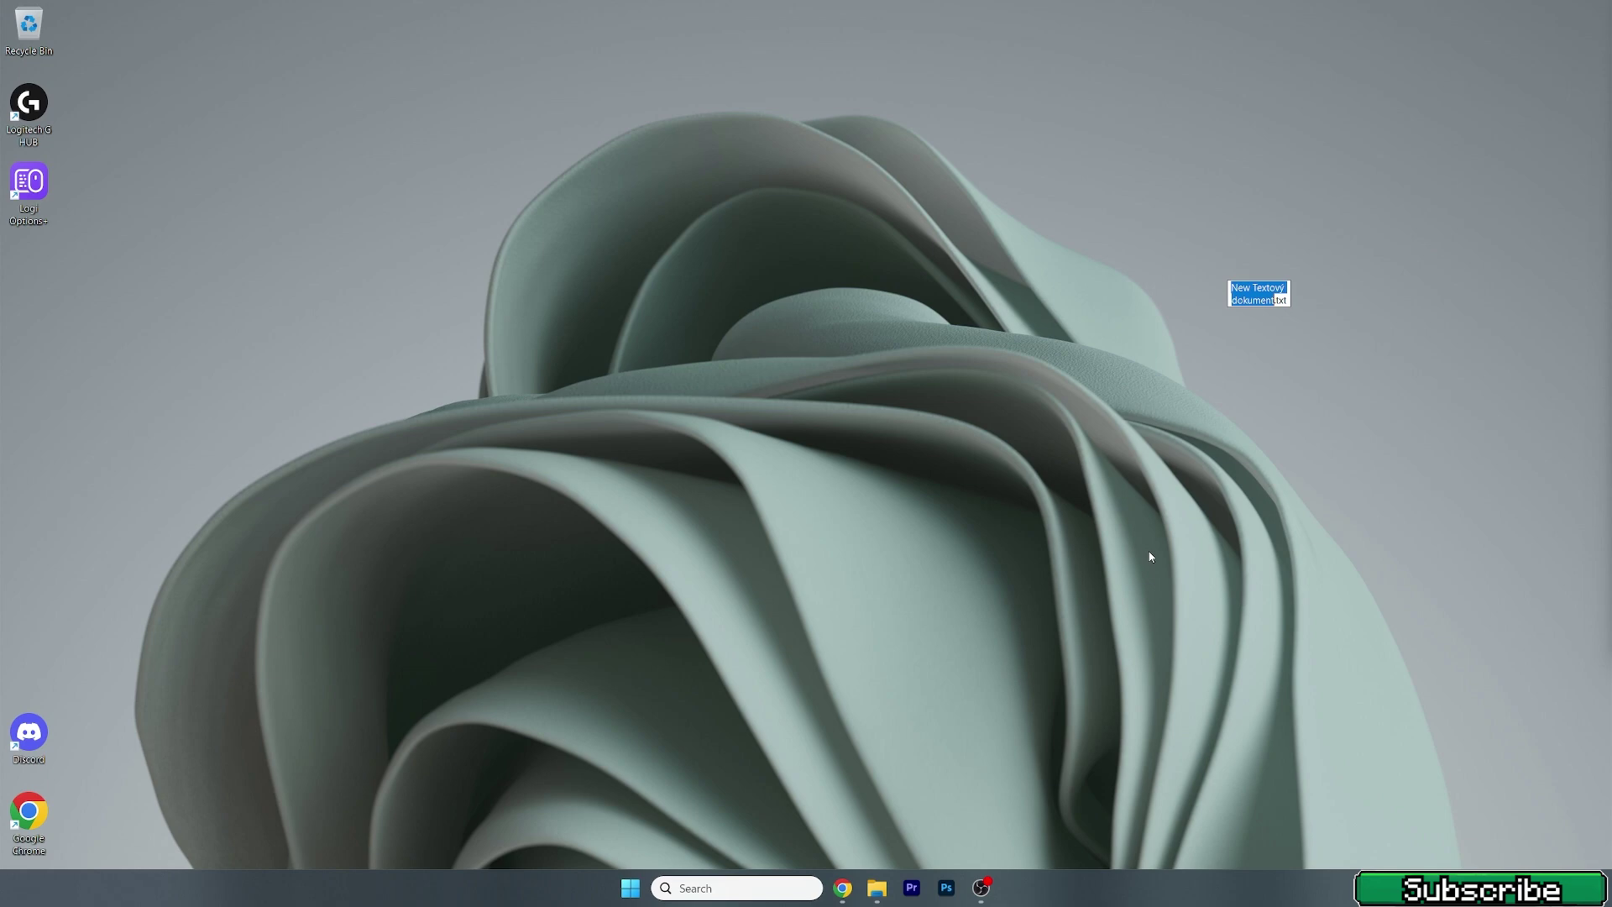
key("BackSpace")
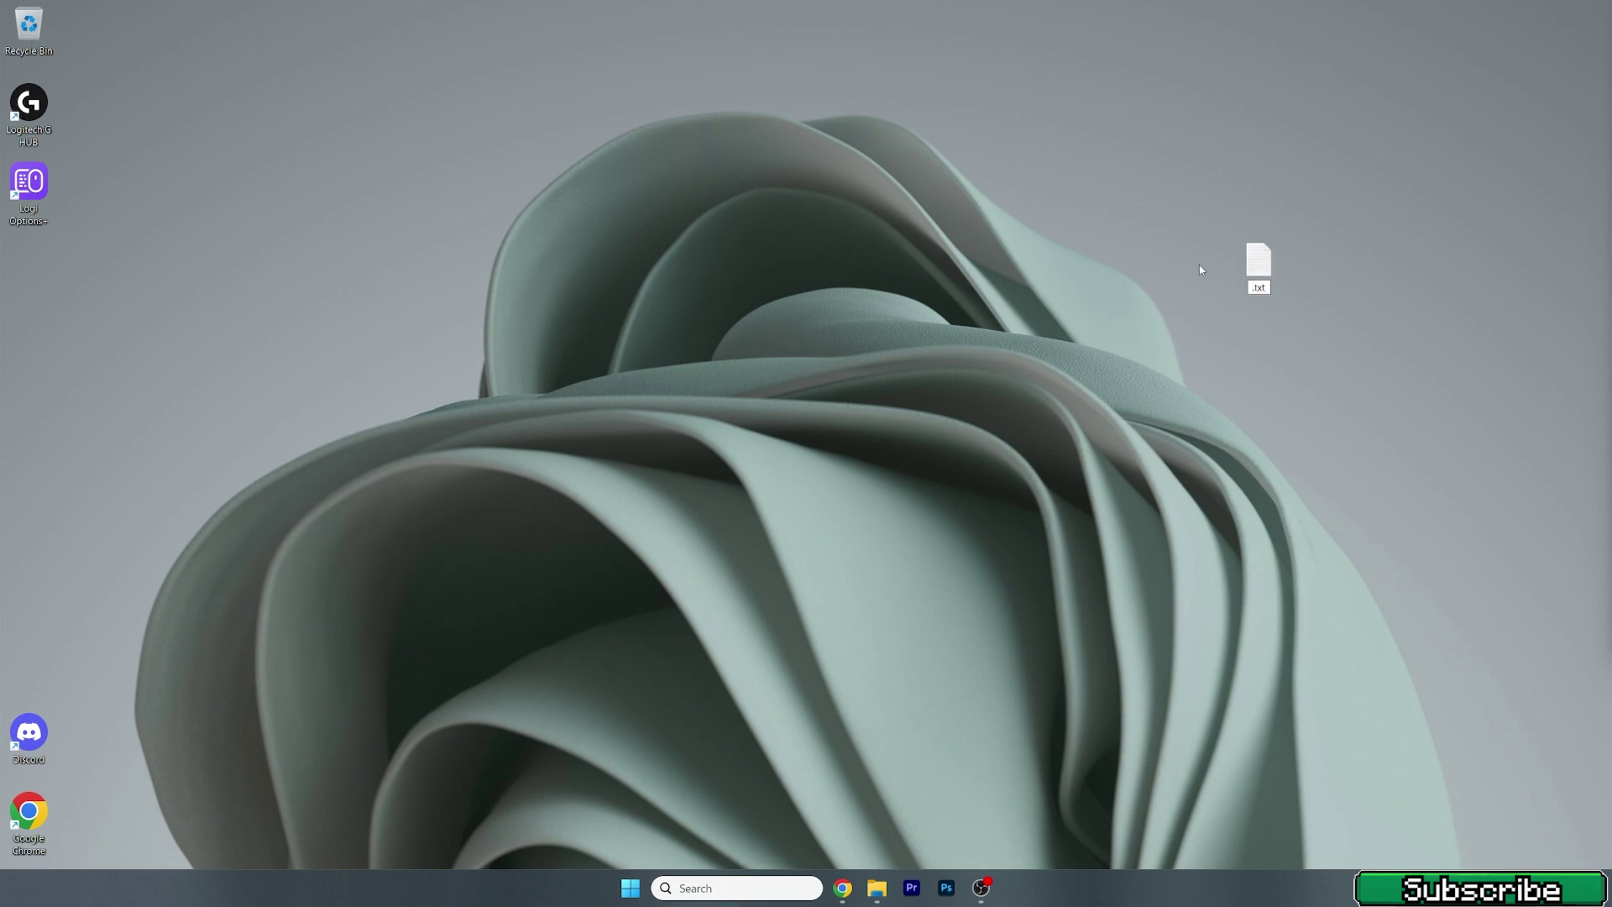
type("IP")
key("Return")
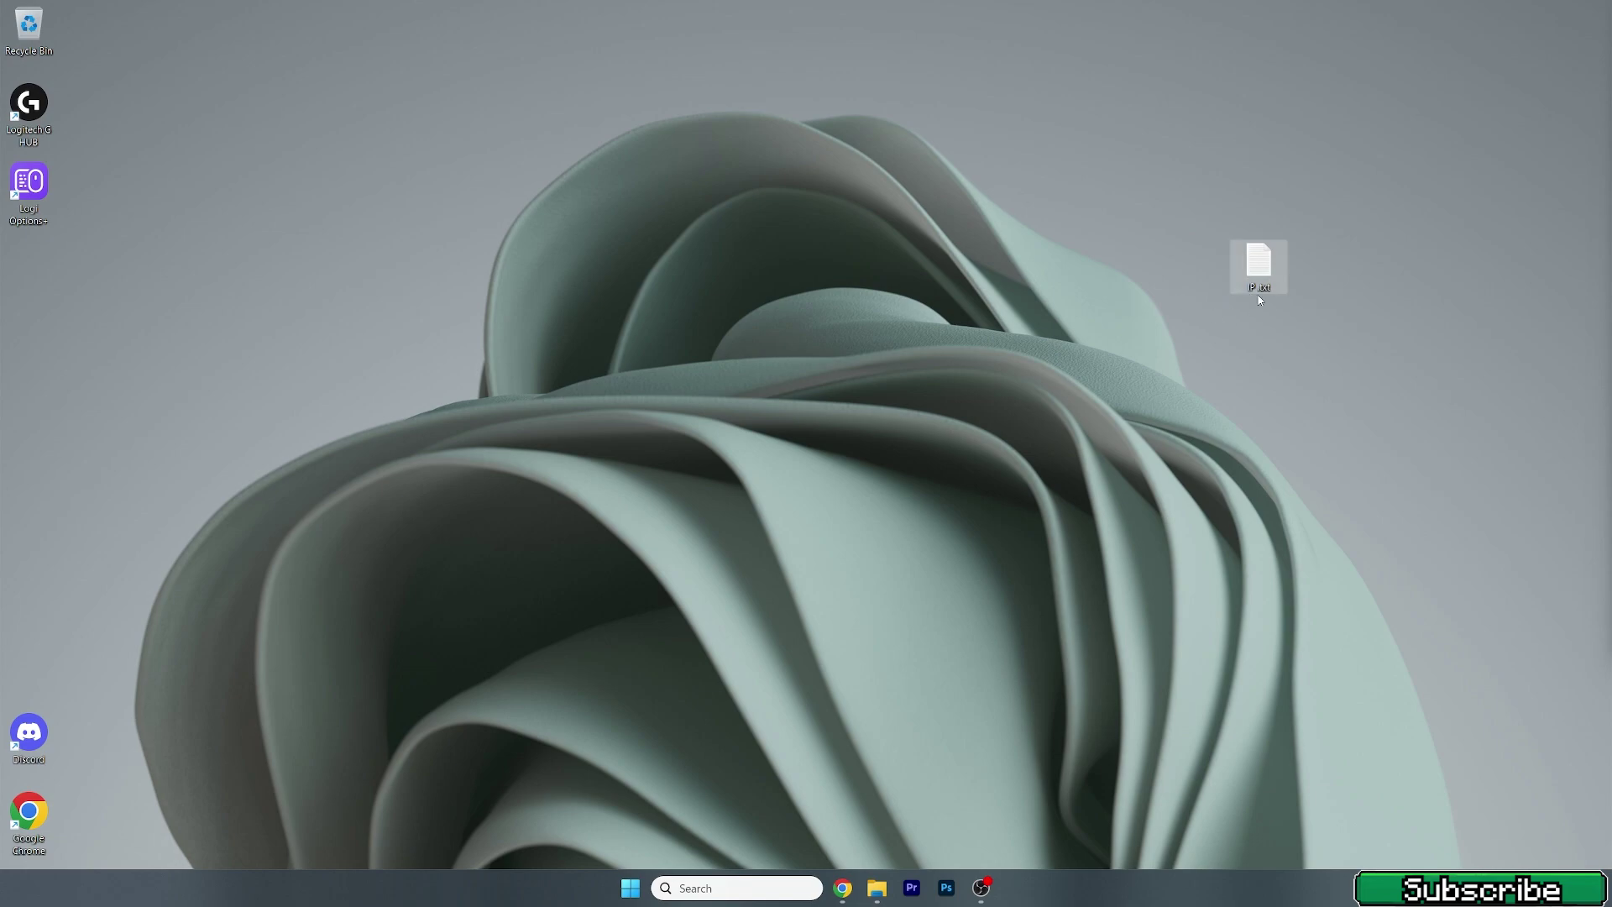
double_click(1258, 267)
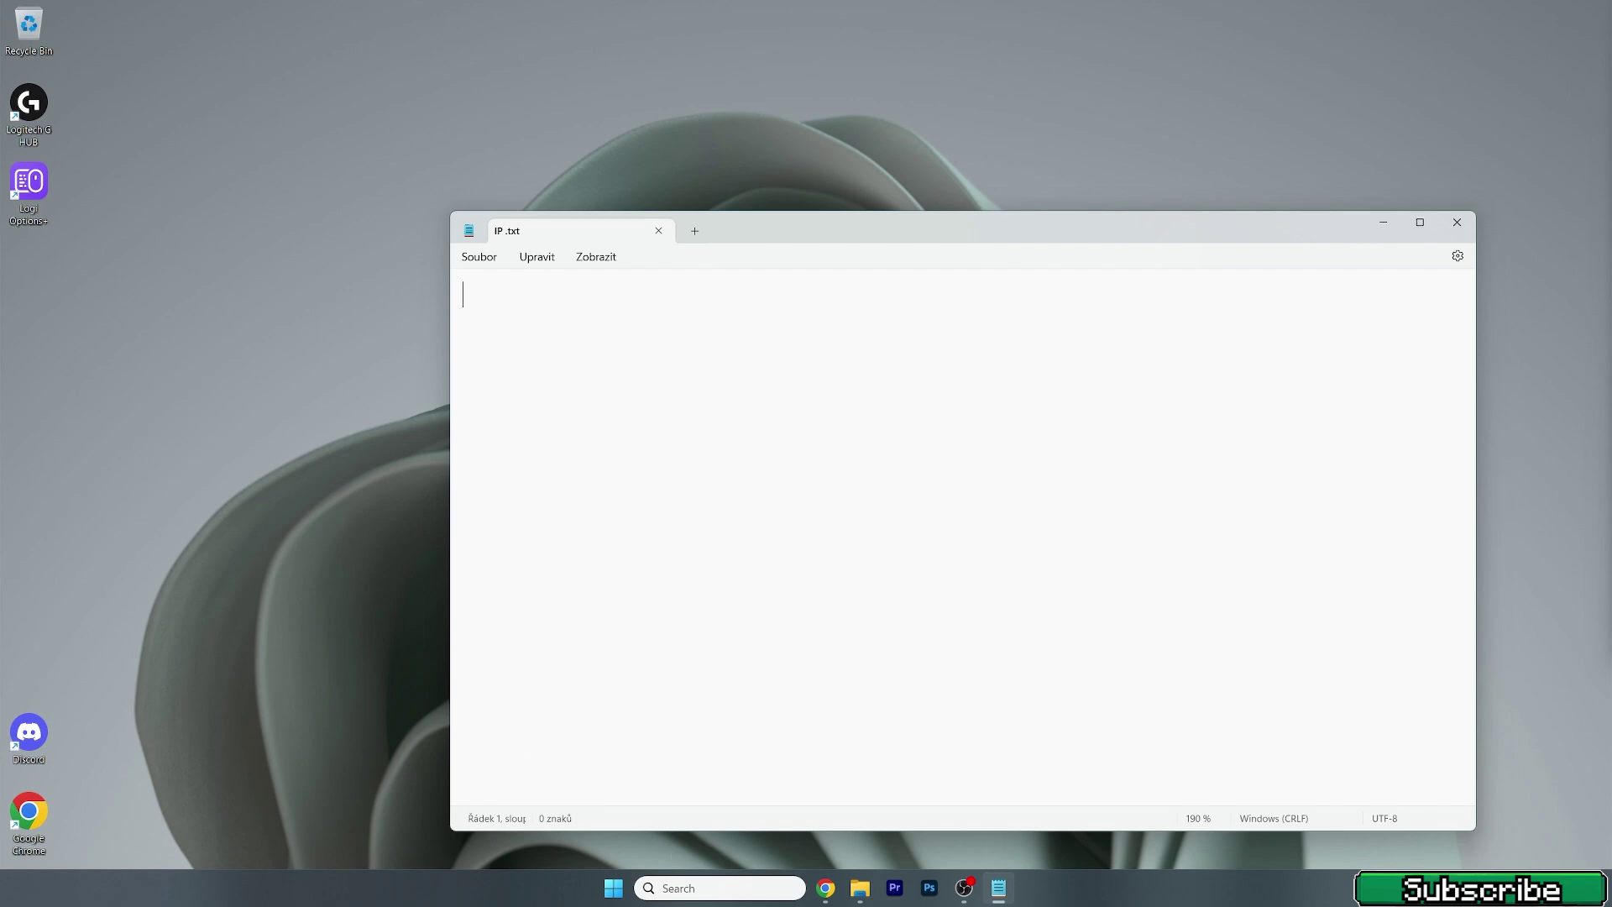
Open Command Prompt, move its window so the text file stays visible, and run ipconfig.
key("super+s")
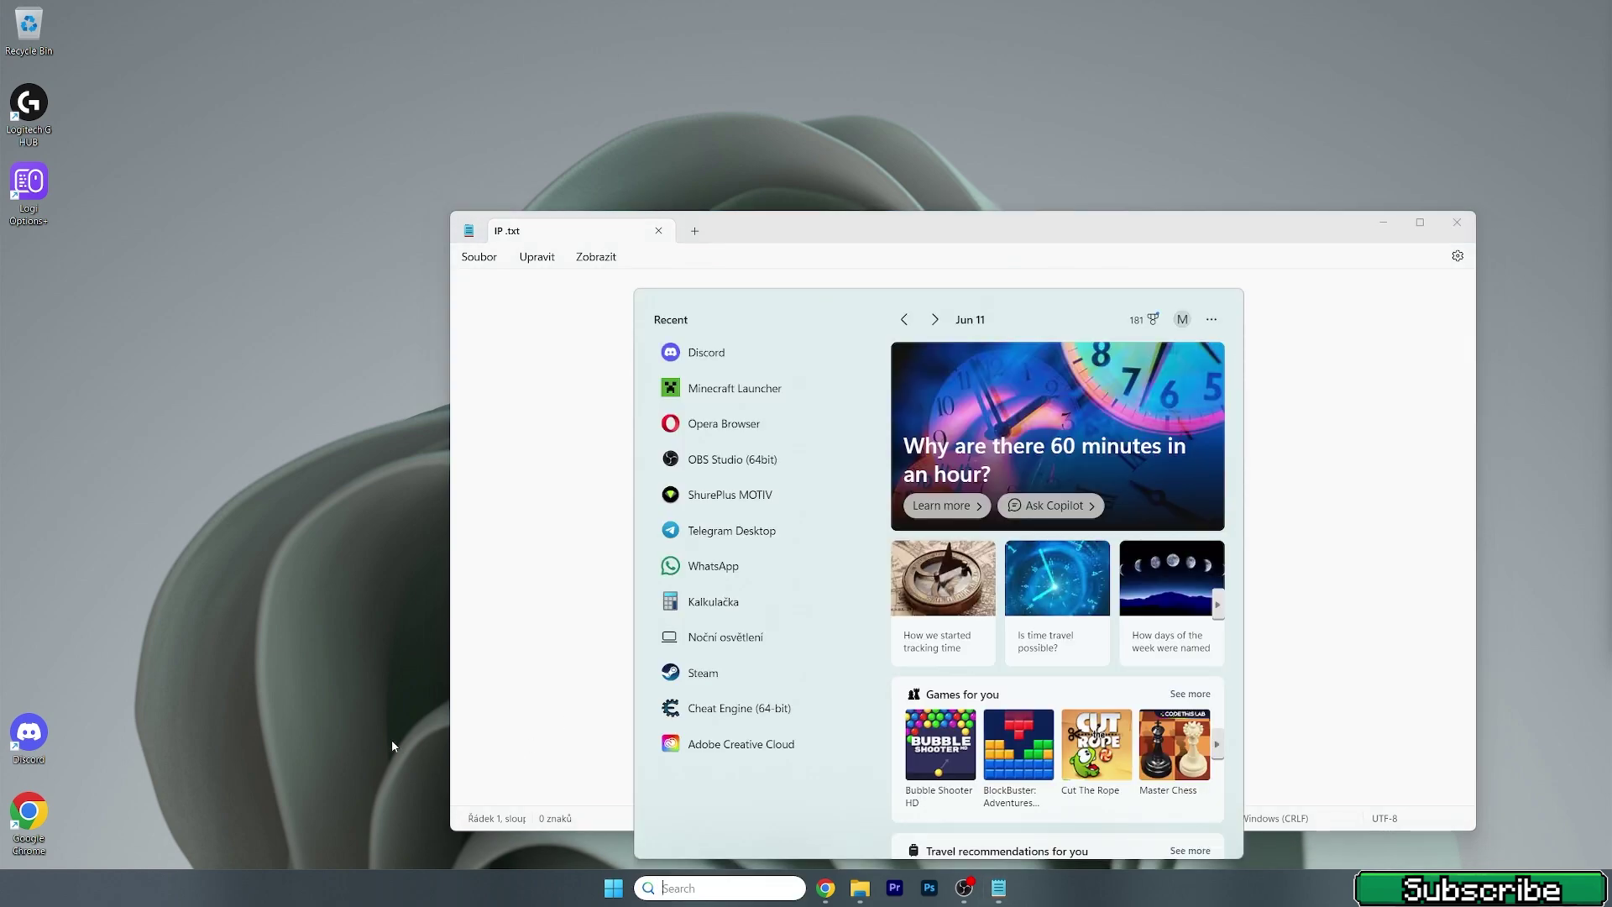
type("command")
key("BackSpace")
key("BackSpace")
key("BackSpace")
key("Escape")
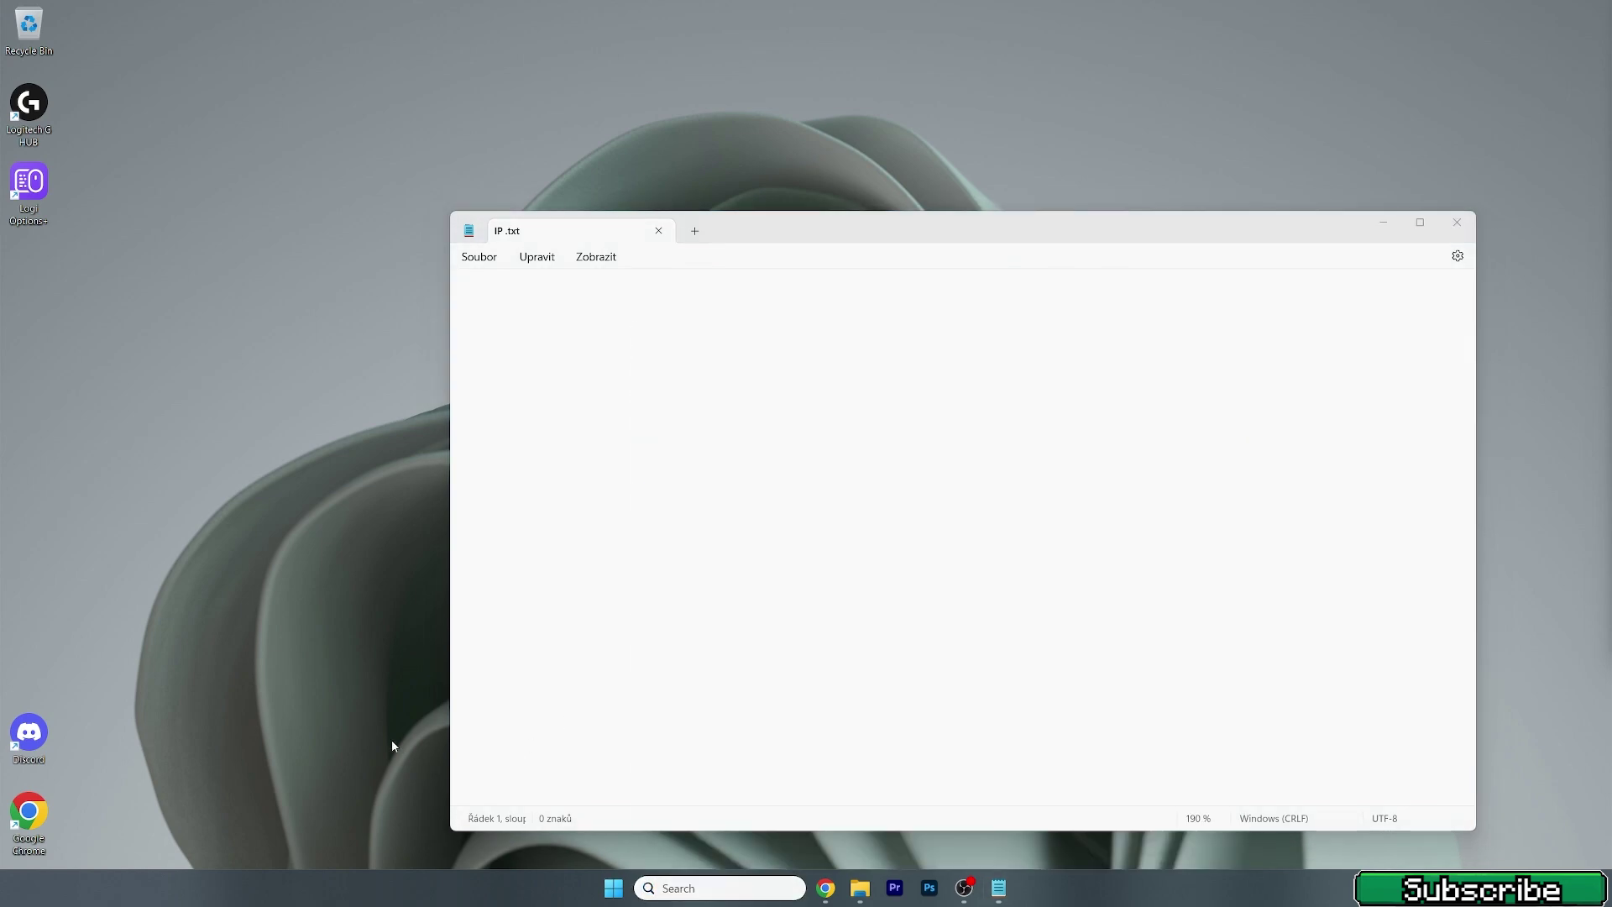
left_click_drag(408, 137, 979, 372)
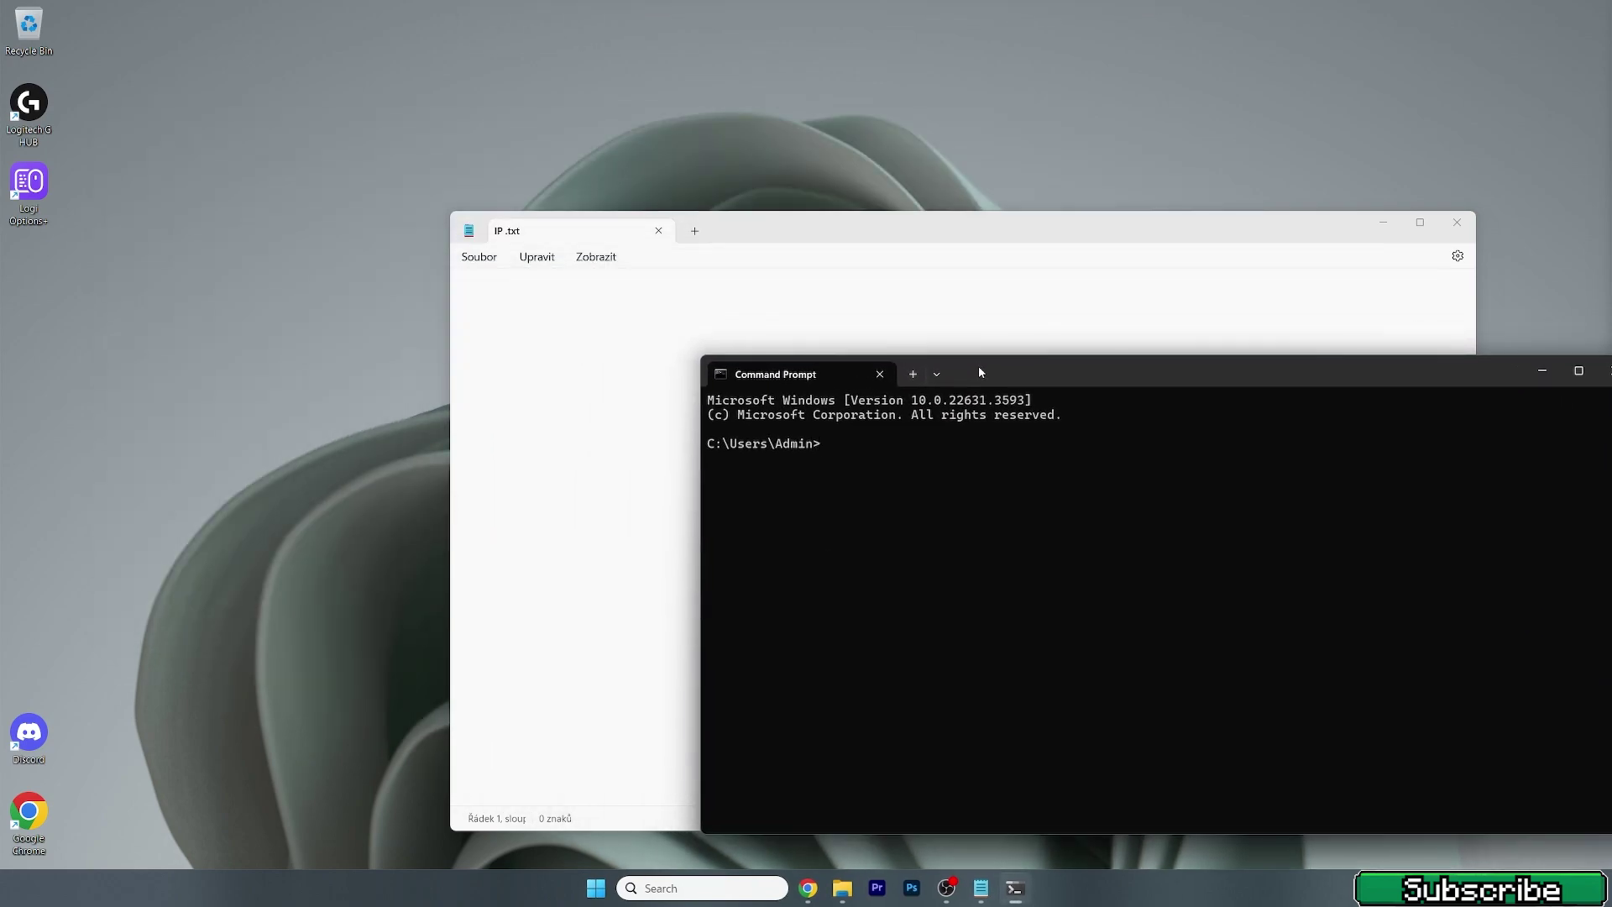
type("ipconfig")
key("Return")
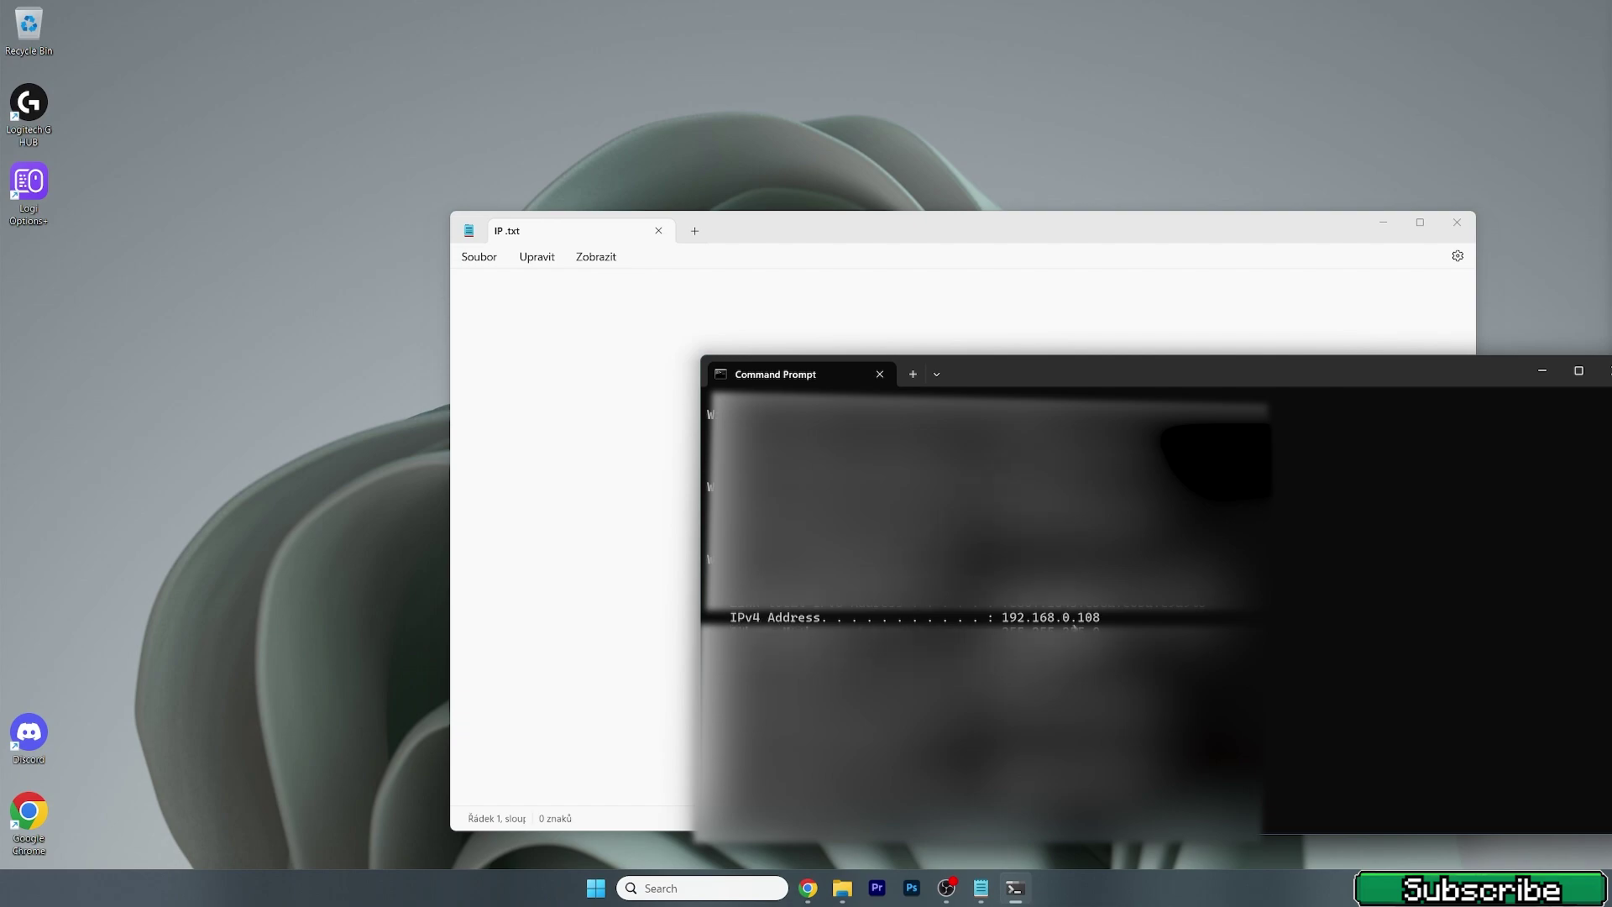
Copy the IPv4 address 192.168.0.108 from Command Prompt into the IP text file and append a colon.
left_click_drag(1100, 619, 1003, 619)
key("ctrl+c")
left_click(524, 287)
key("ctrl+v")
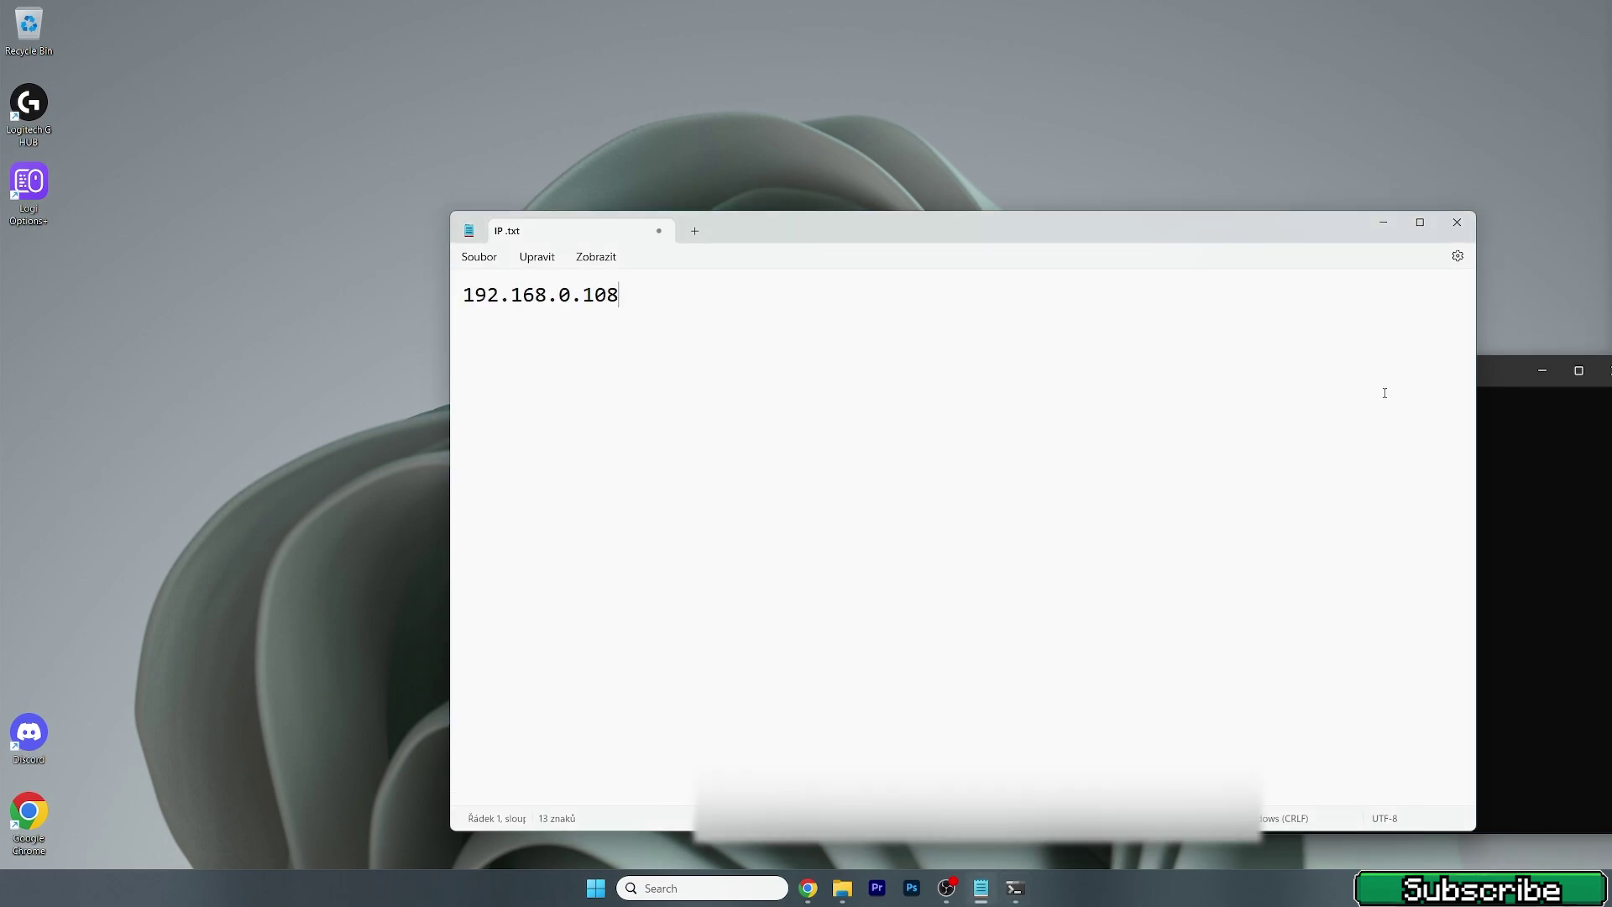
left_click(1605, 371)
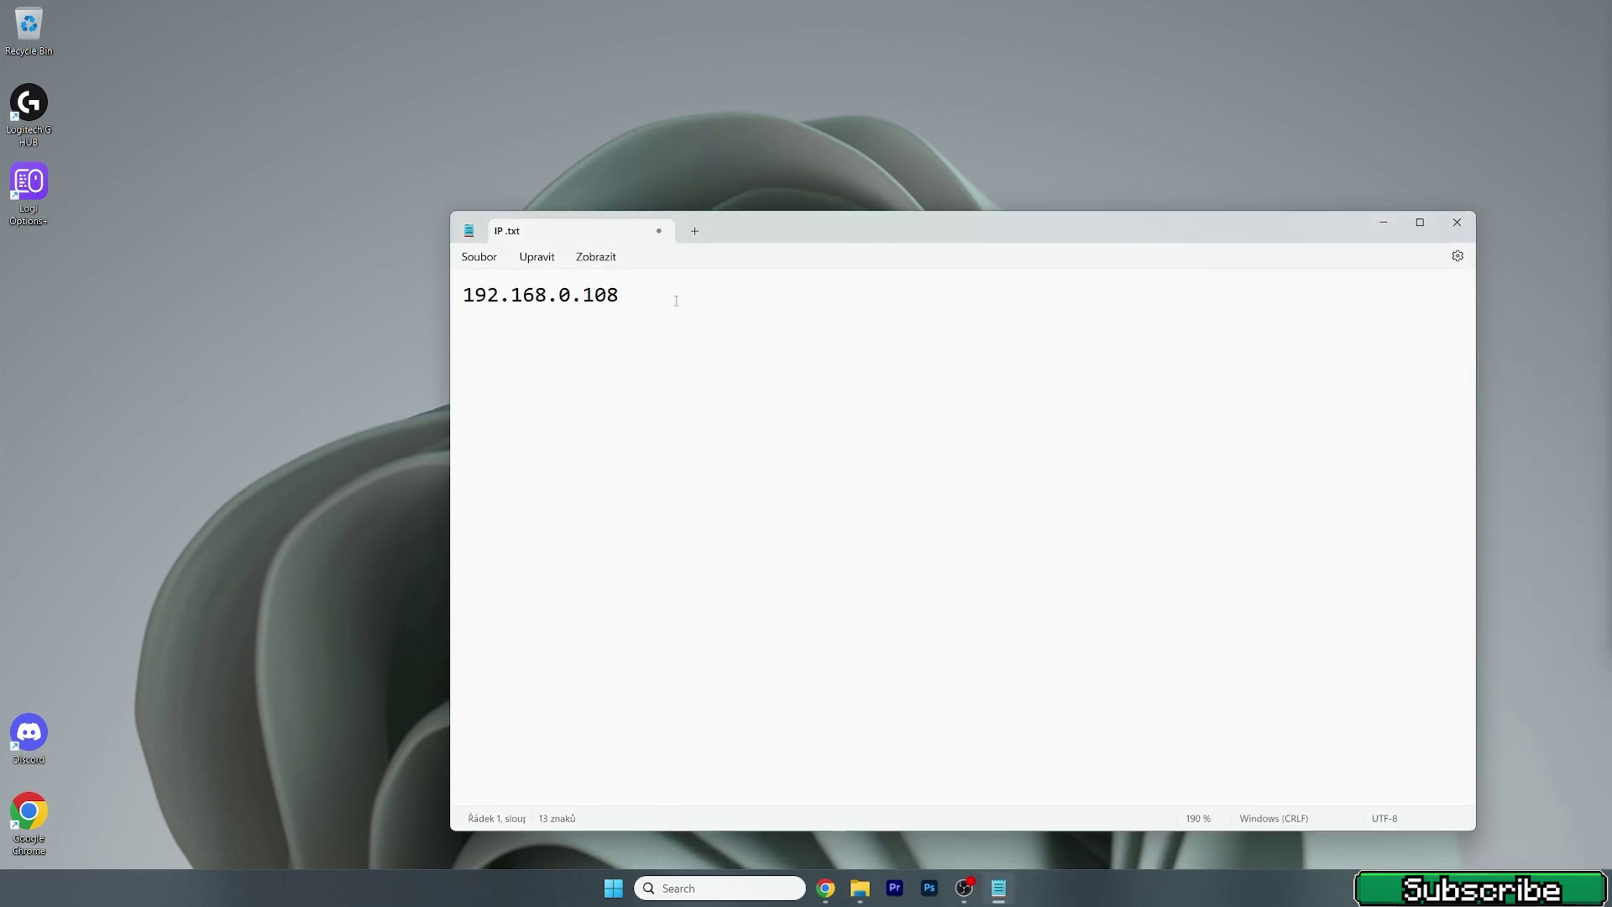
type(":")
left_click_drag(678, 305, 499, 296)
left_click(674, 301)
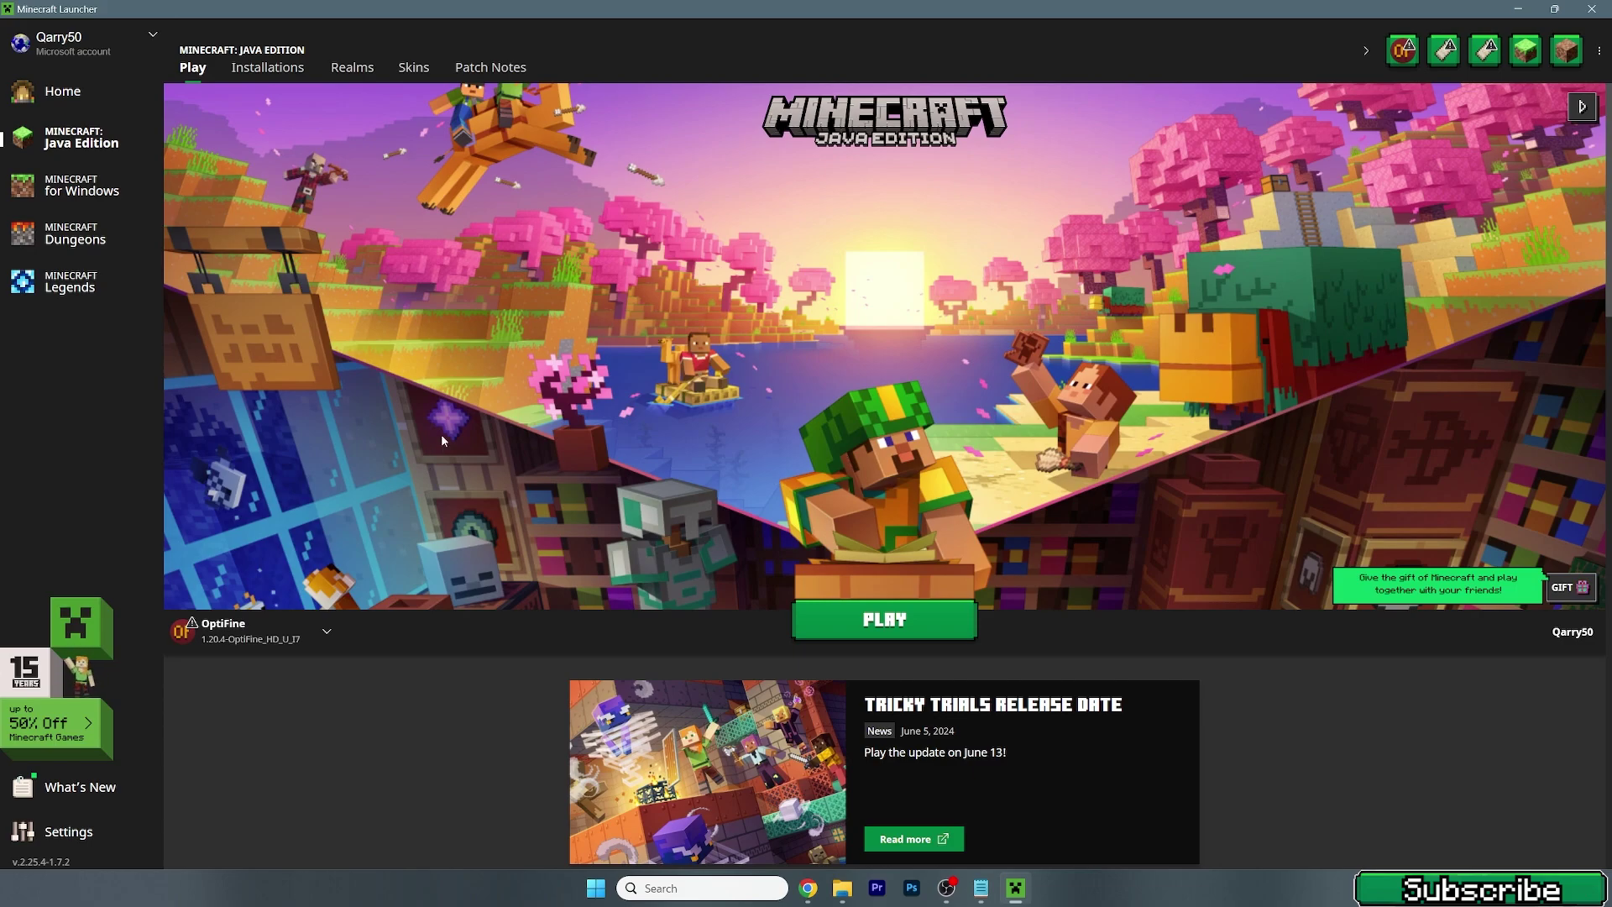
Choose the Minecraft 1.21 installation (1.21-rc1) in the Minecraft Launcher and start the game.
left_click(277, 69)
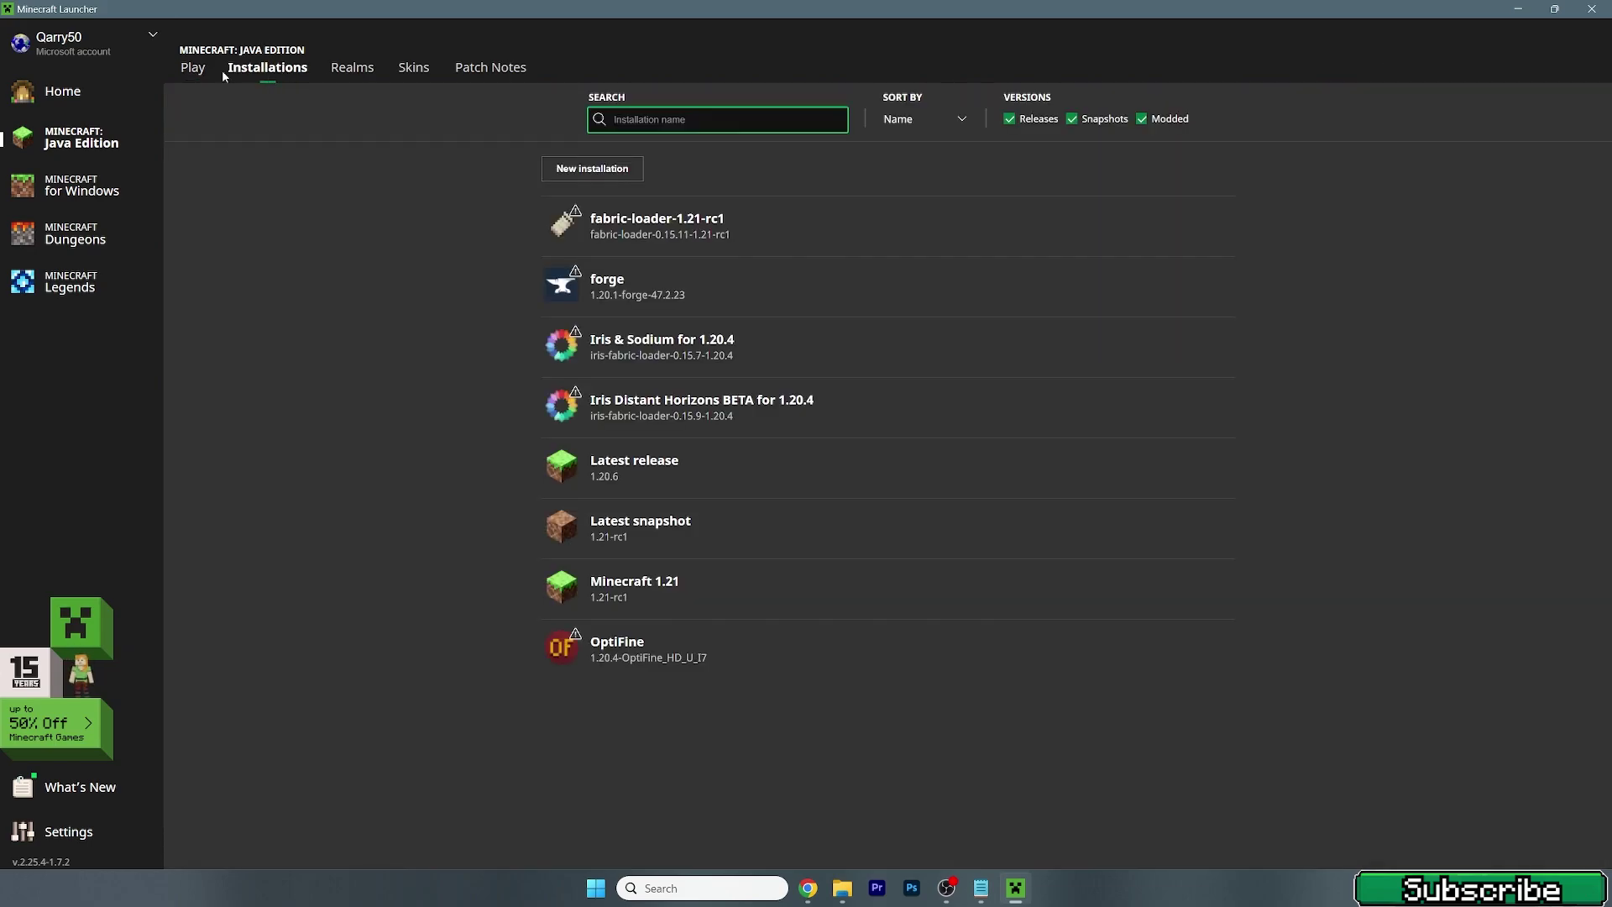
left_click(193, 69)
left_click(252, 631)
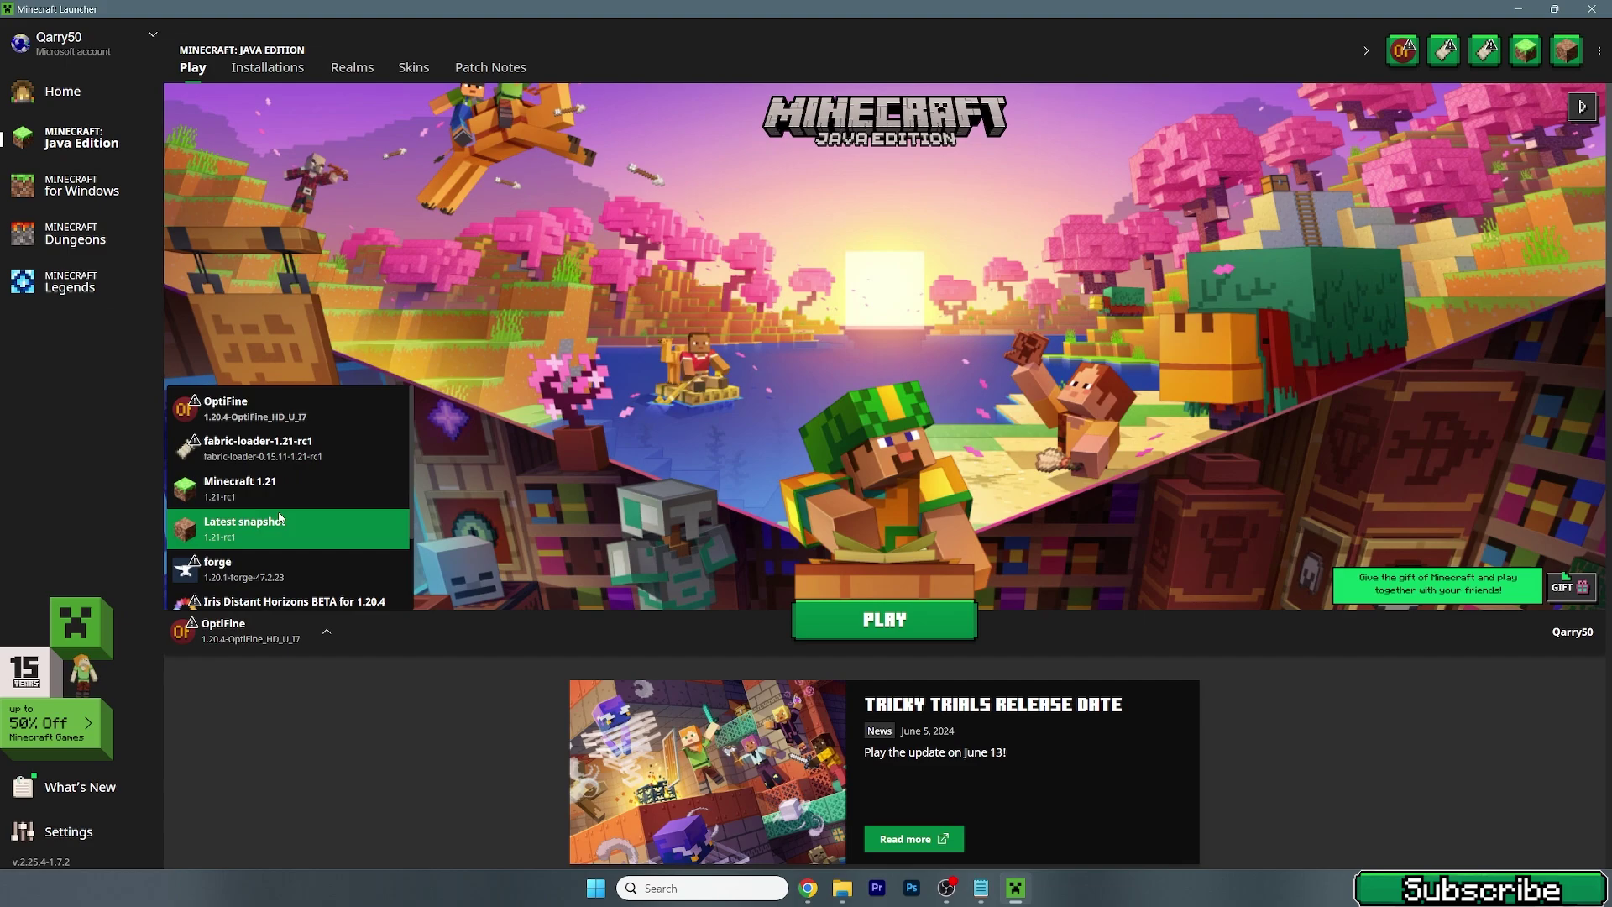
left_click(252, 487)
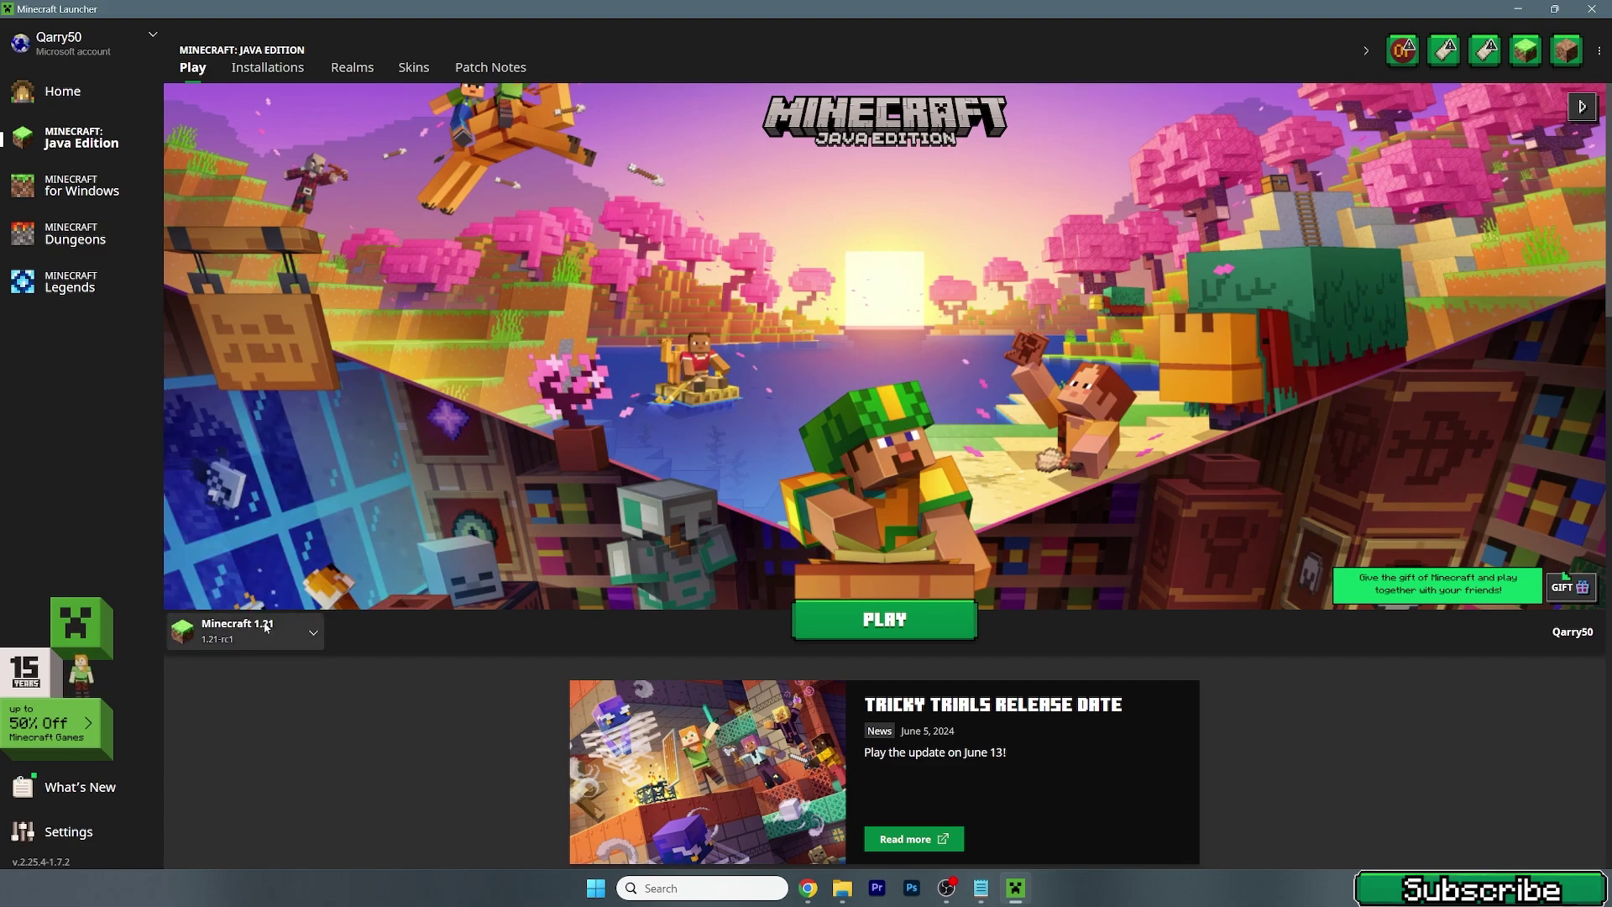
left_click(847, 623)
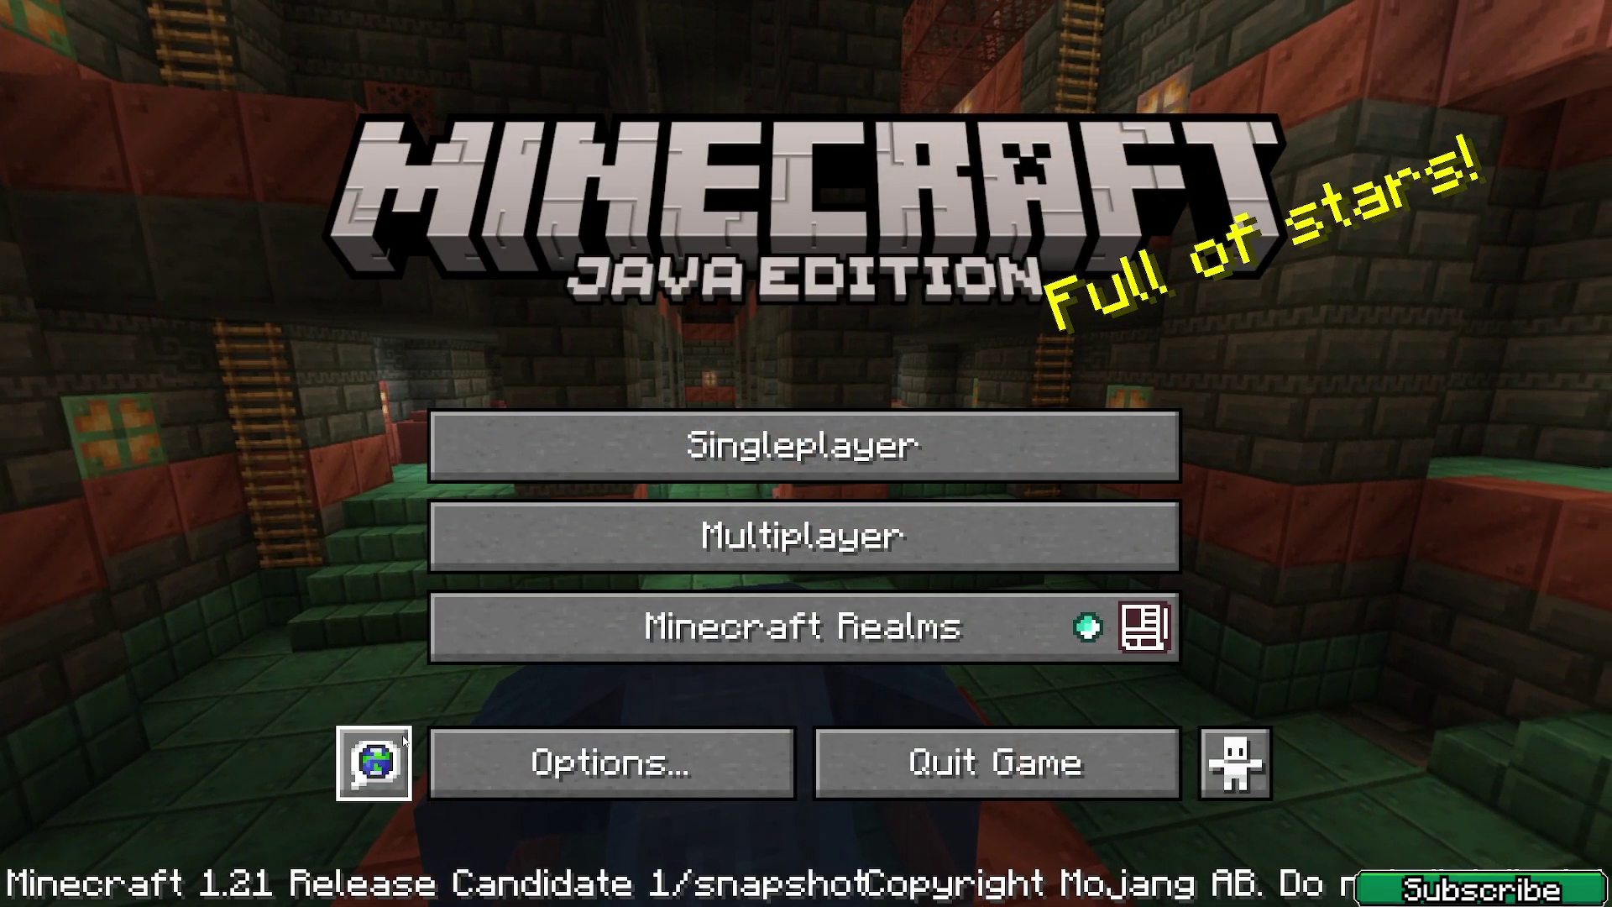
Load the singleplayer world Sherlock and enter it.
left_click(638, 472)
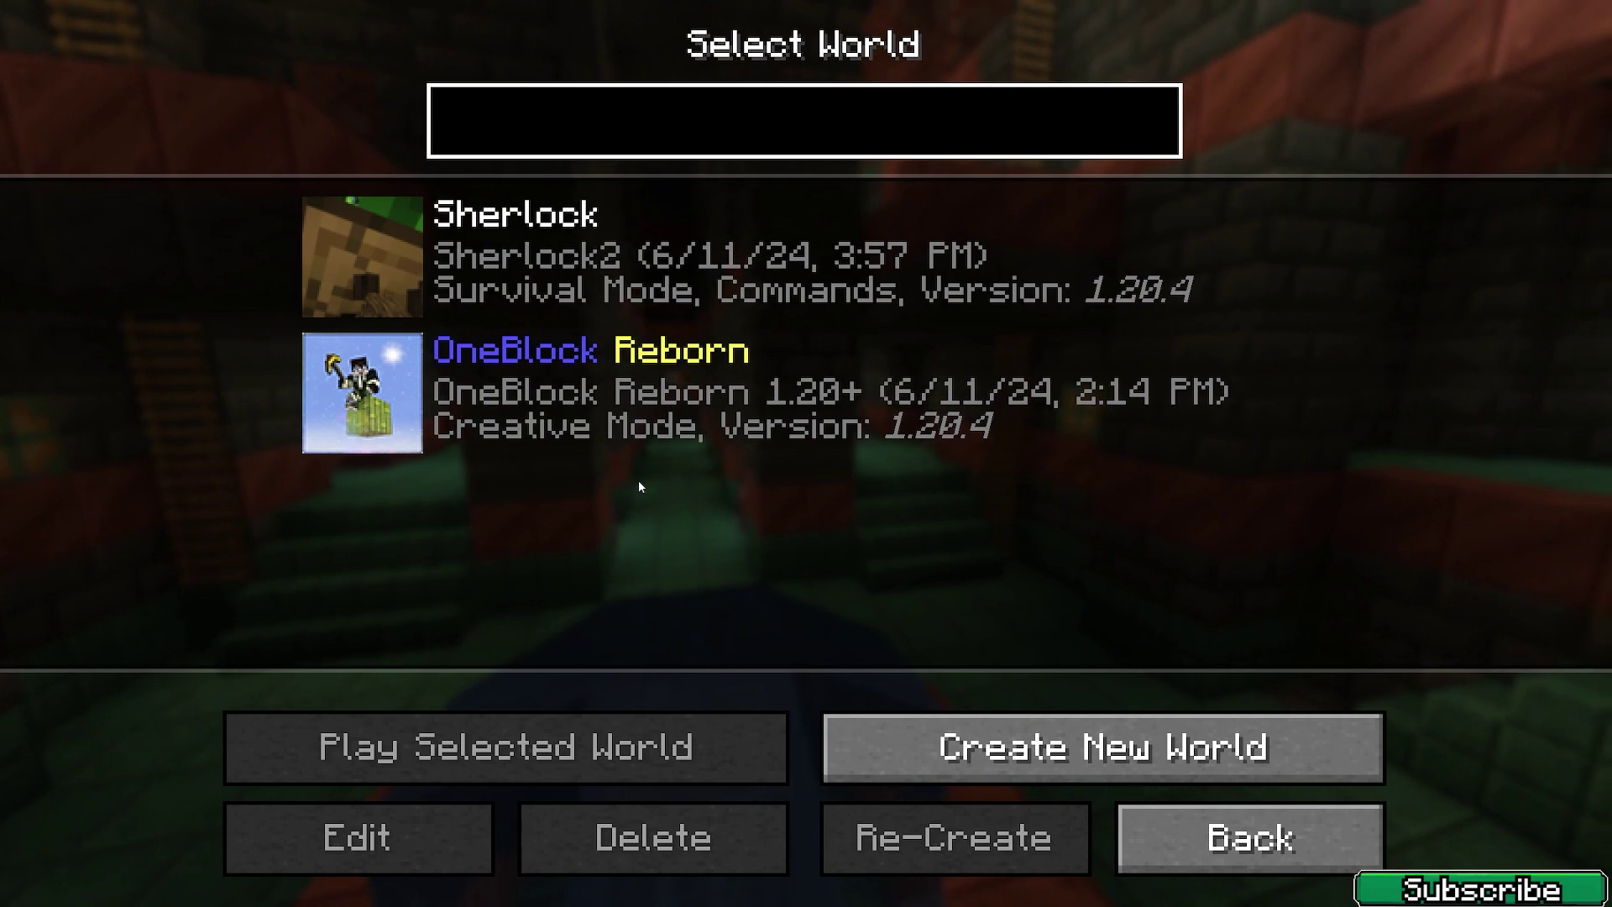
double_click(591, 284)
left_click(944, 537)
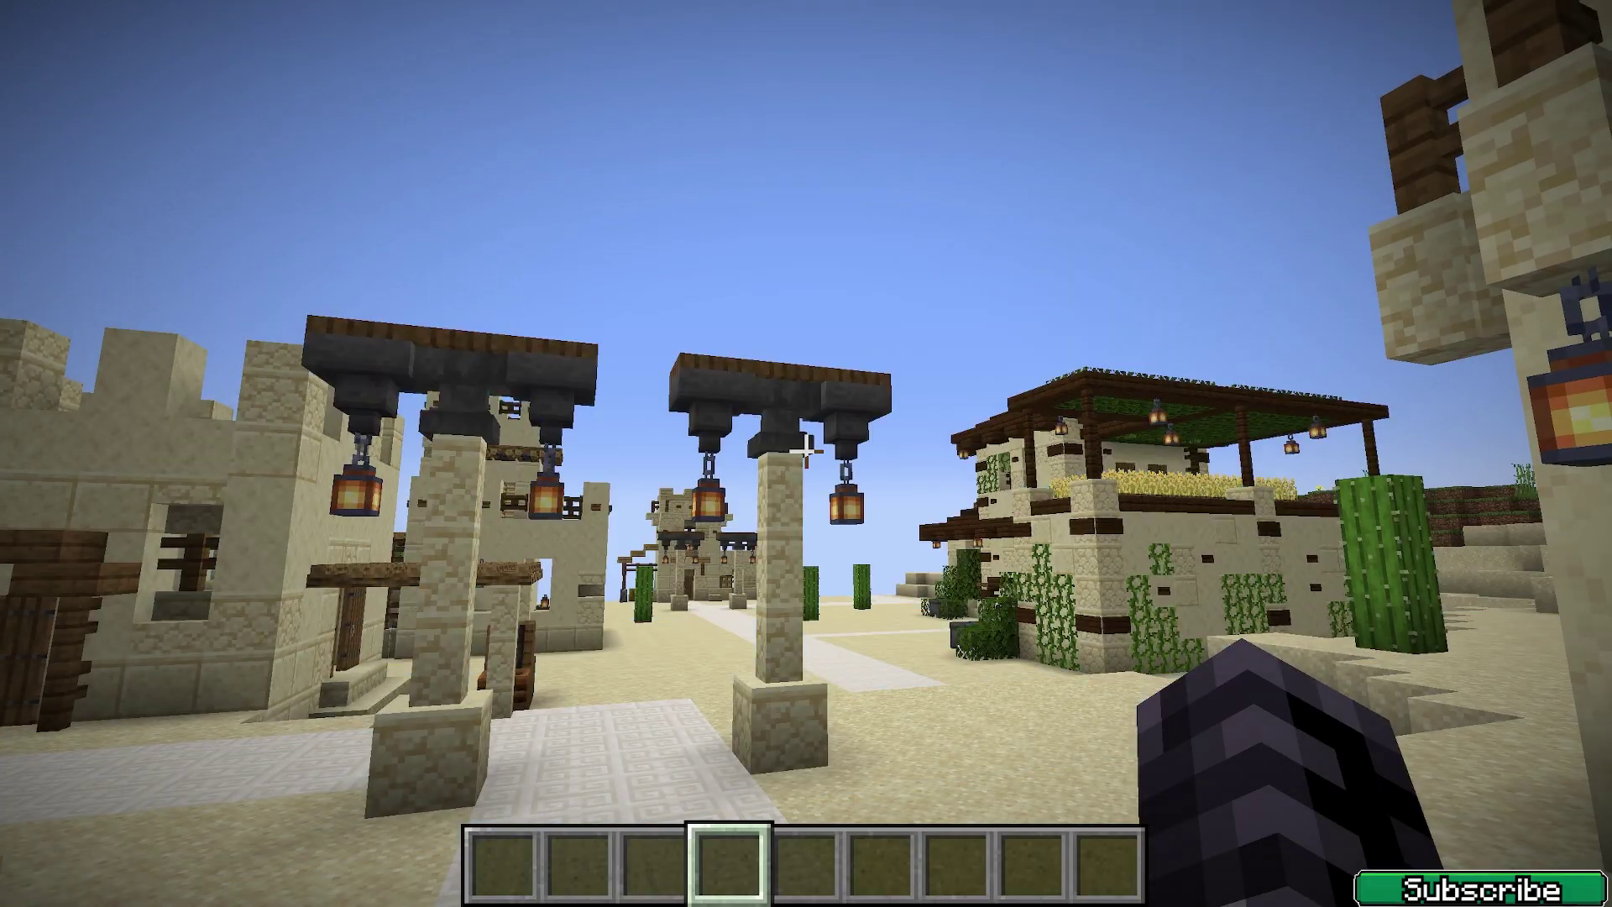
key("w")
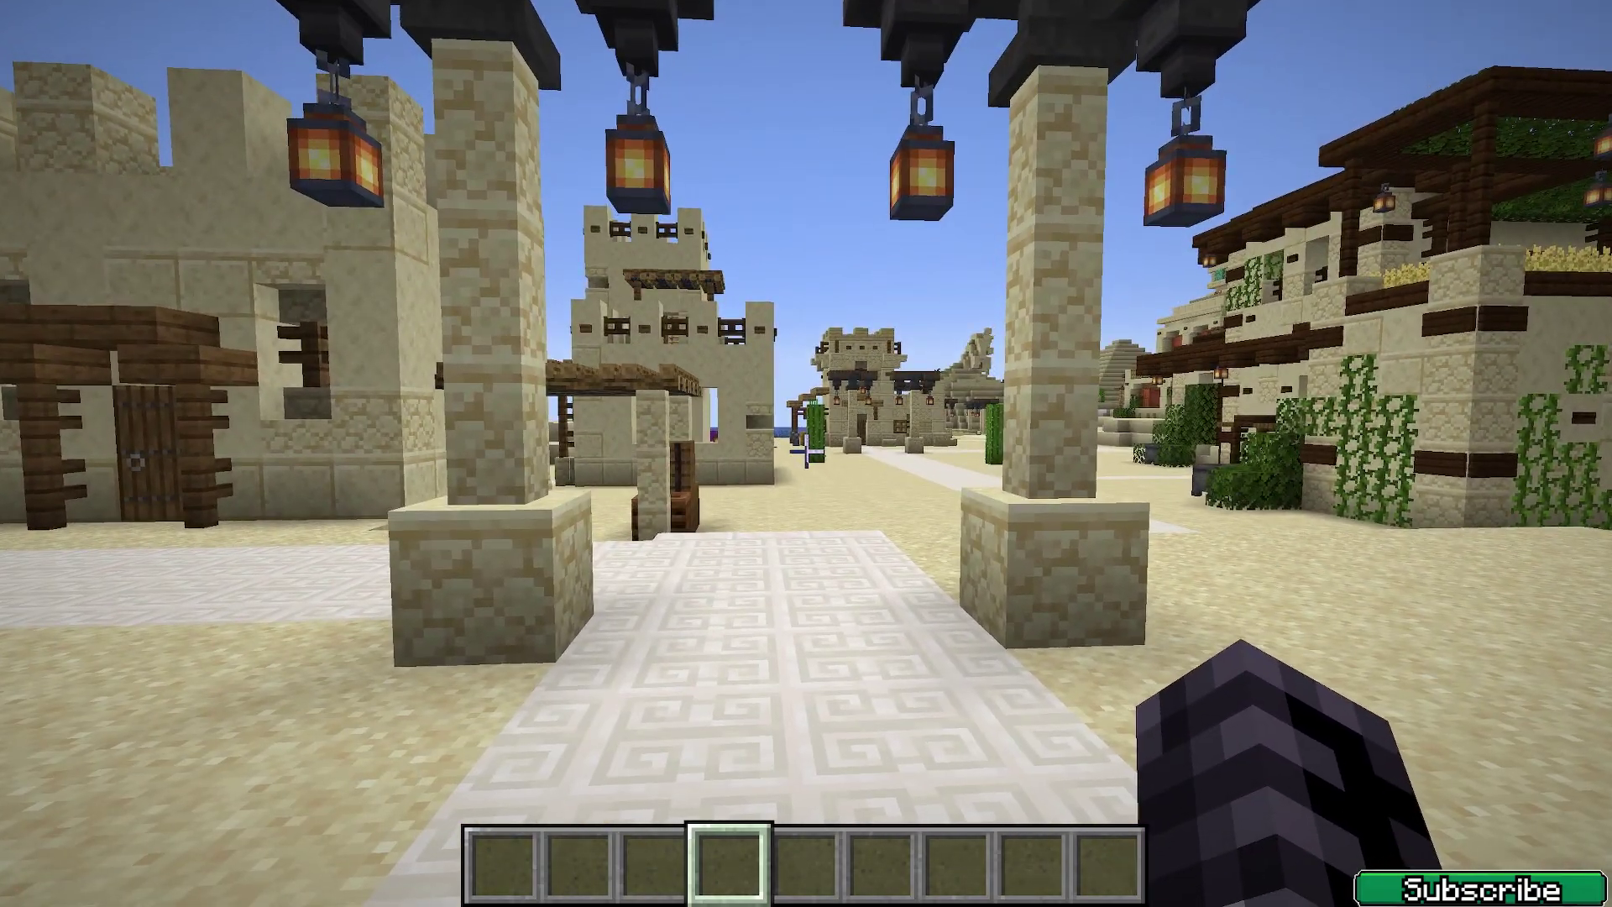
Open the world's LAN sharing settings and set the game mode for other players to Creative, with commands allowed.
key("Escape")
left_click(521, 564)
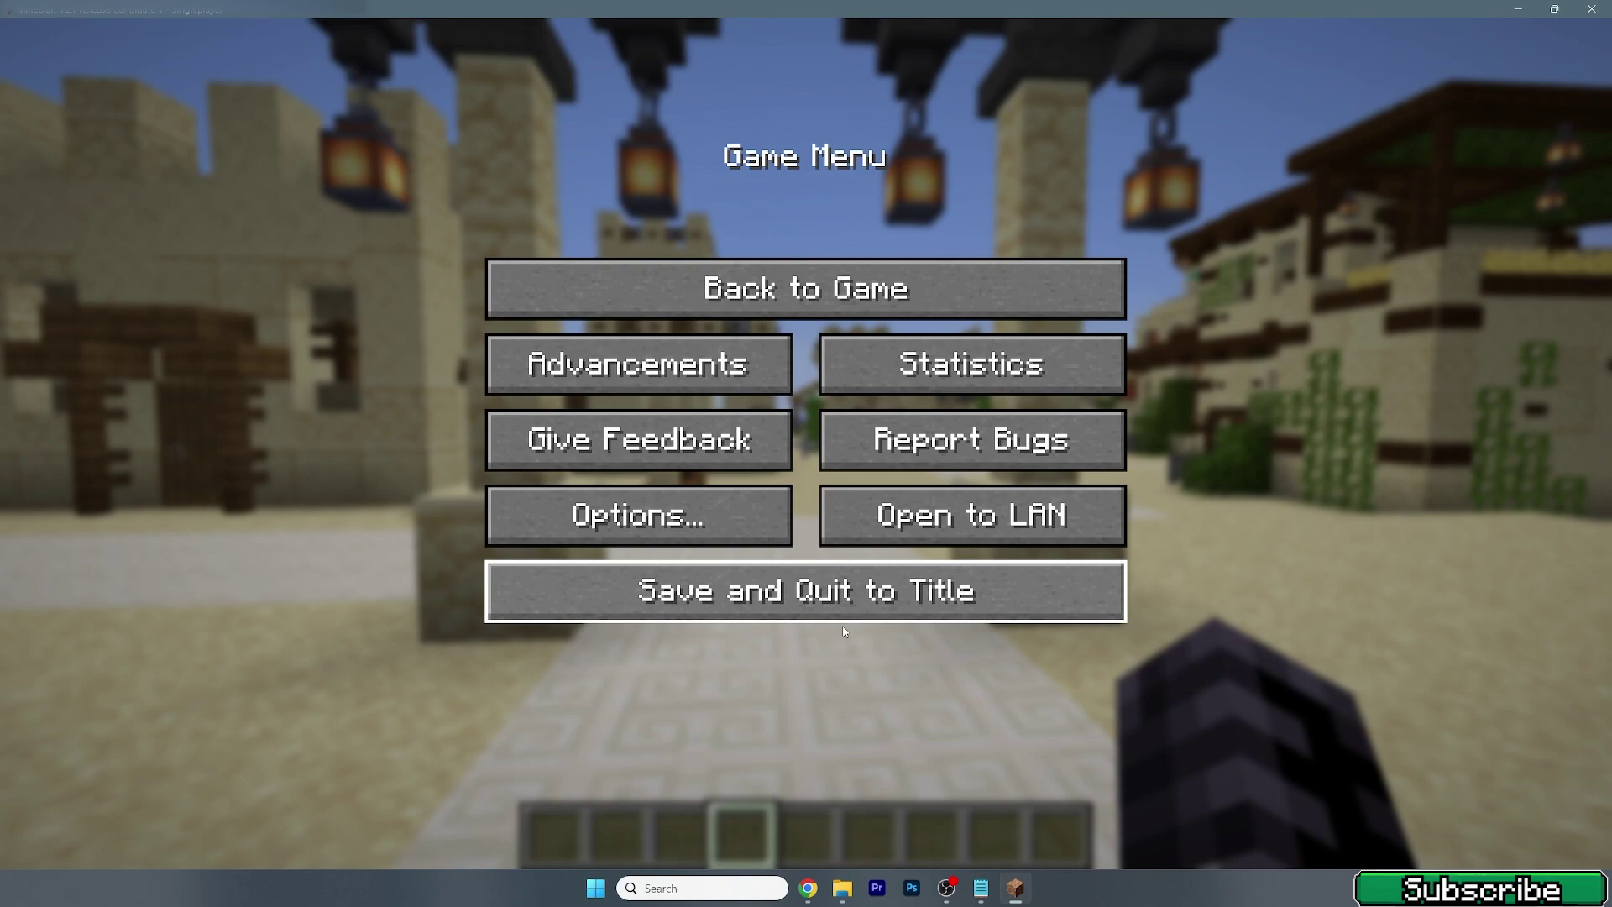
left_click(963, 519)
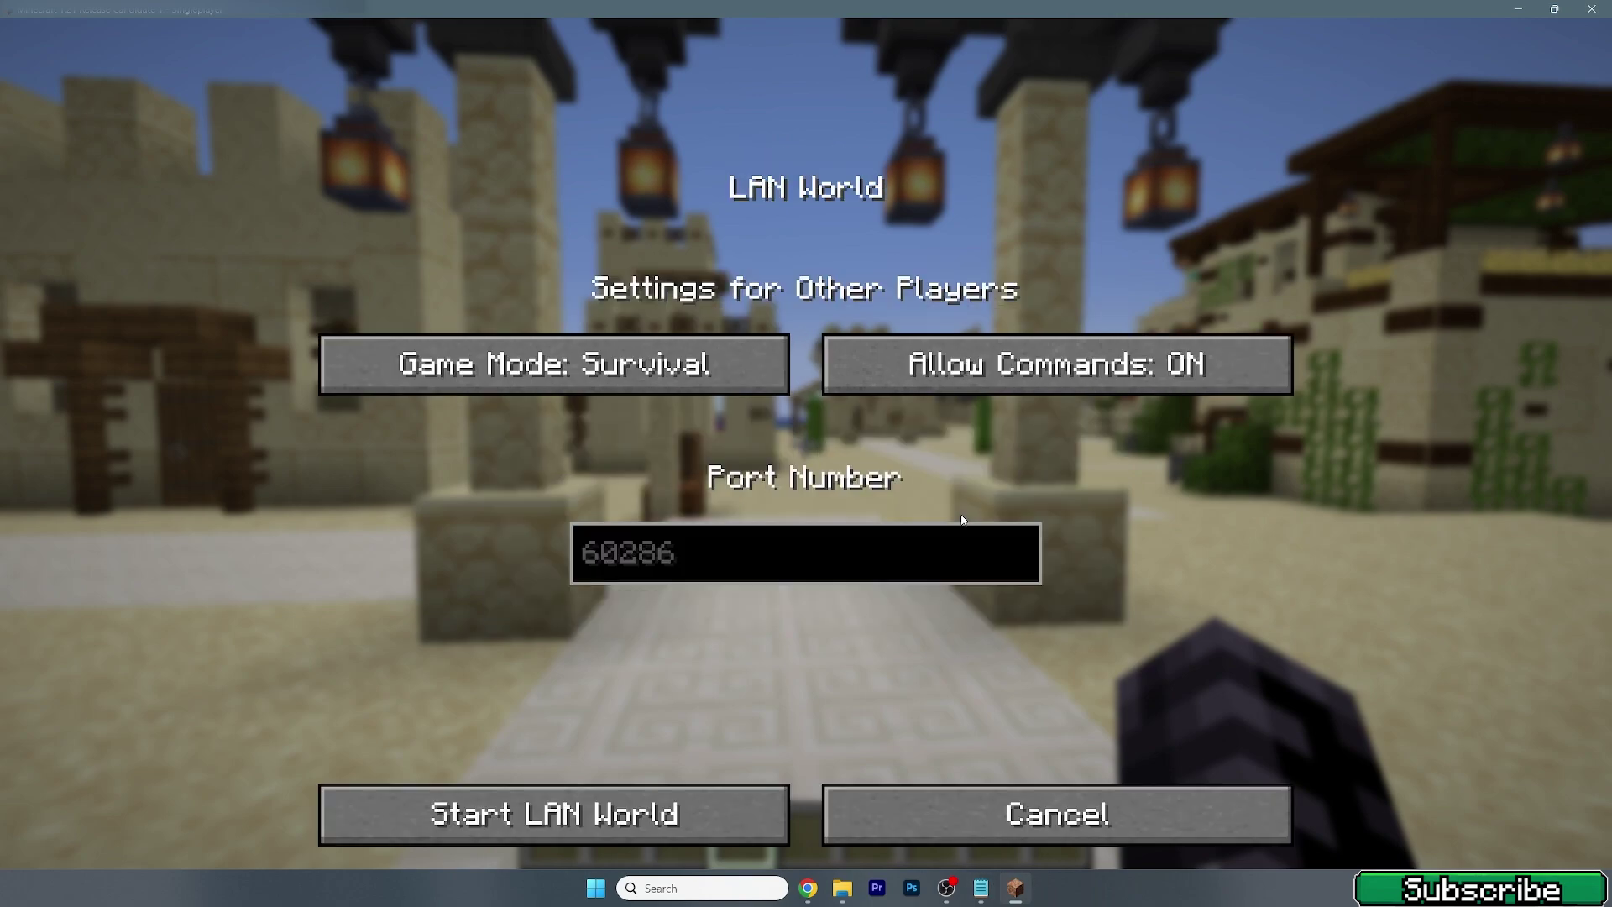
left_click(483, 363)
left_click(491, 363)
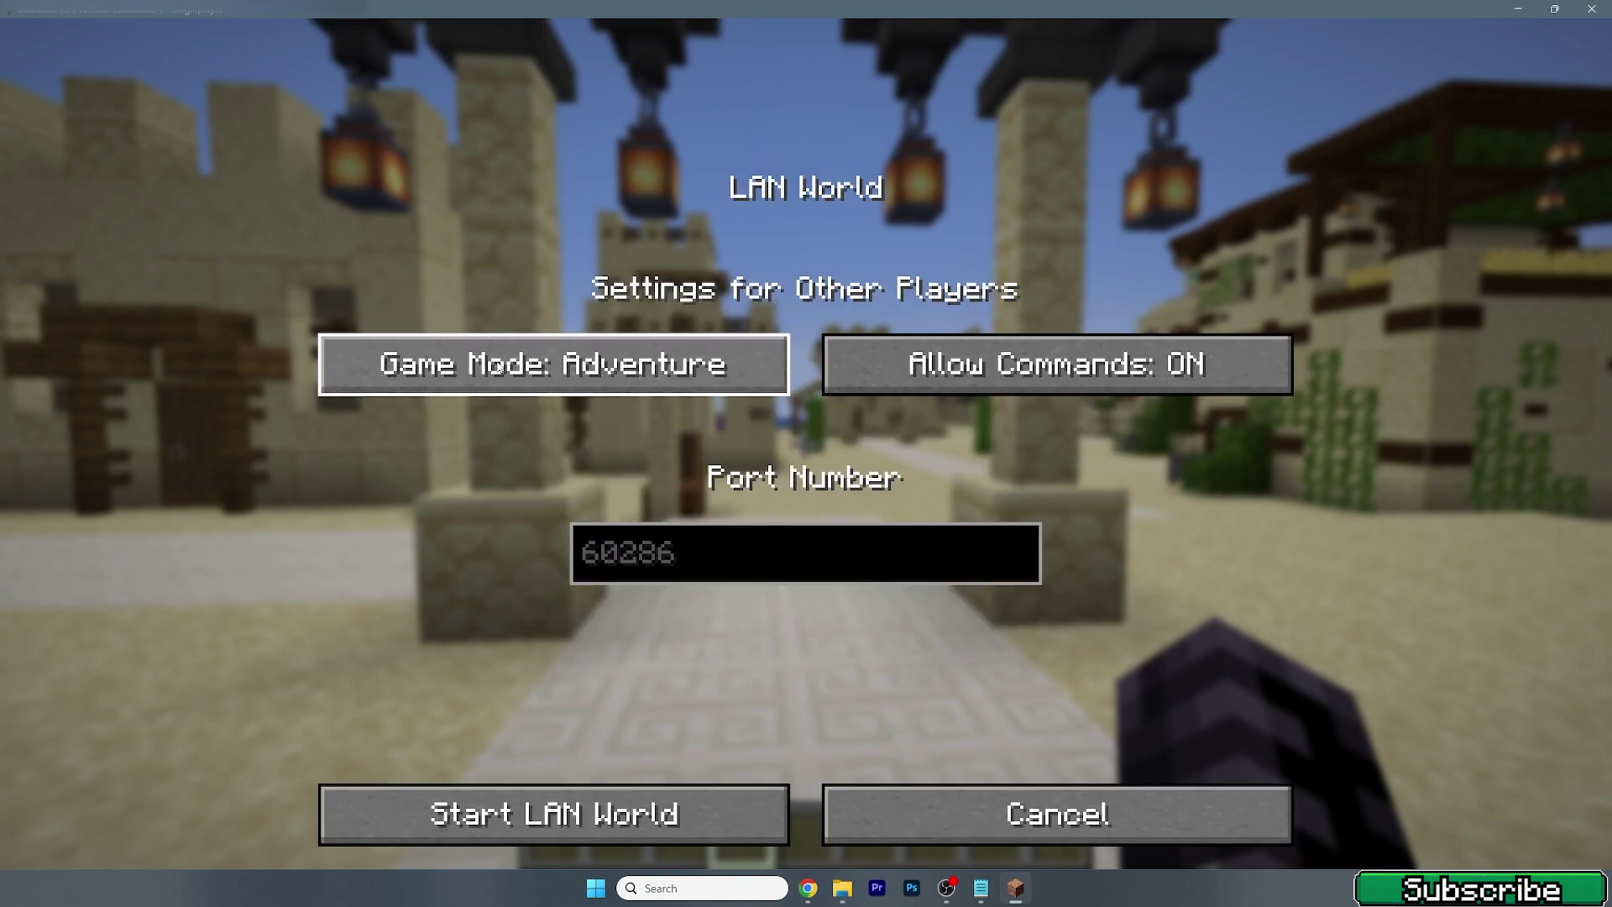
left_click(498, 367)
left_click(491, 378)
left_click(491, 378)
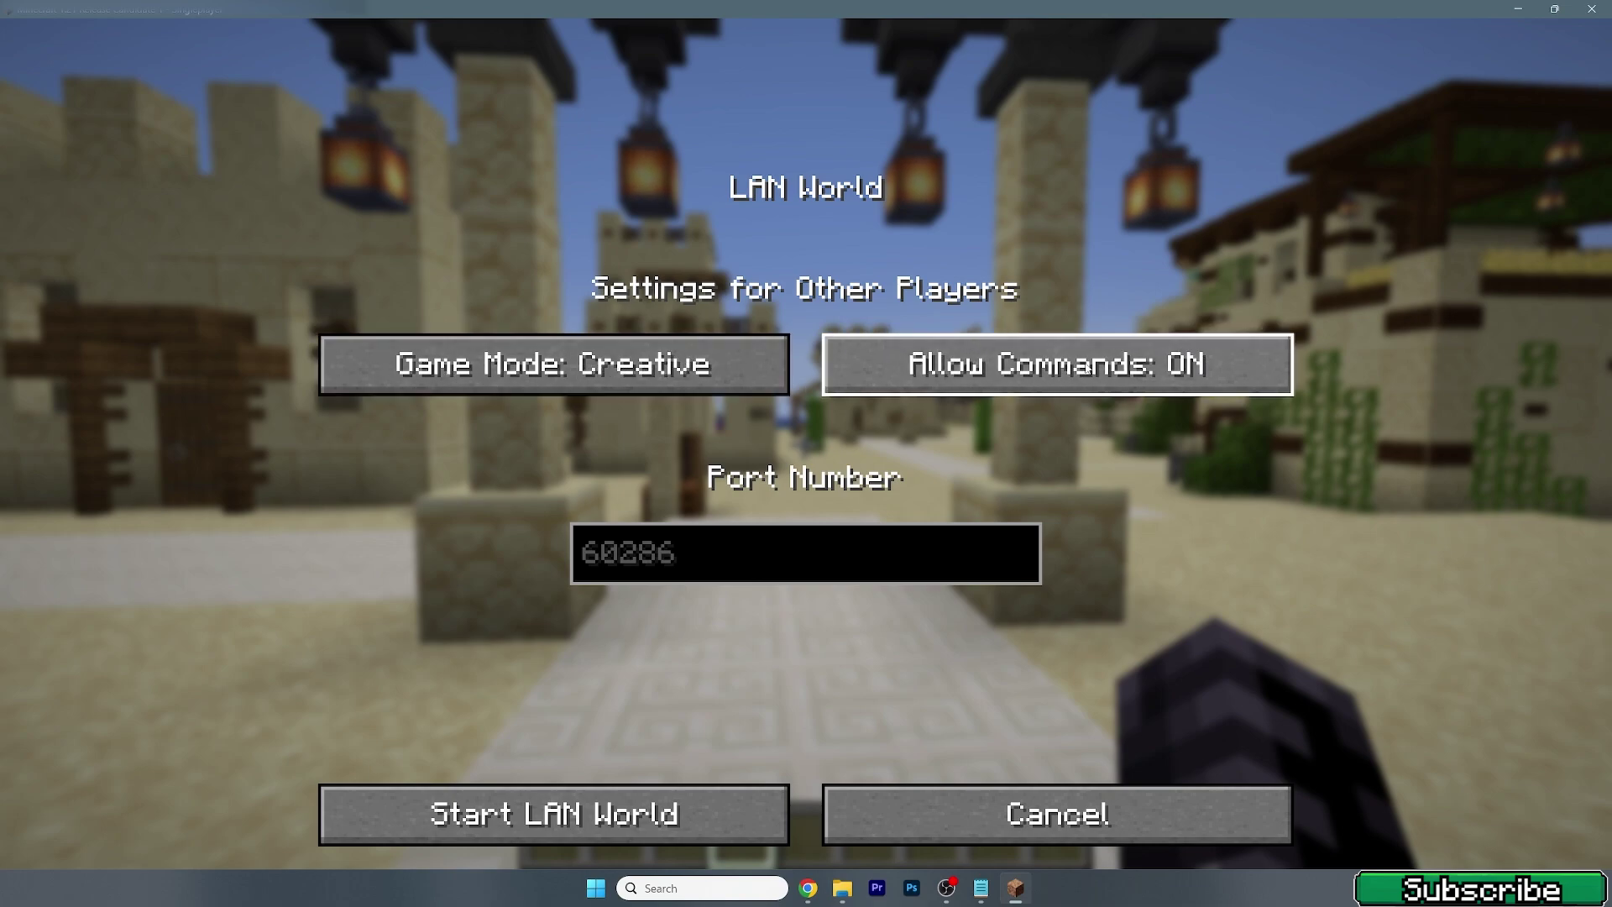
left_click(647, 368)
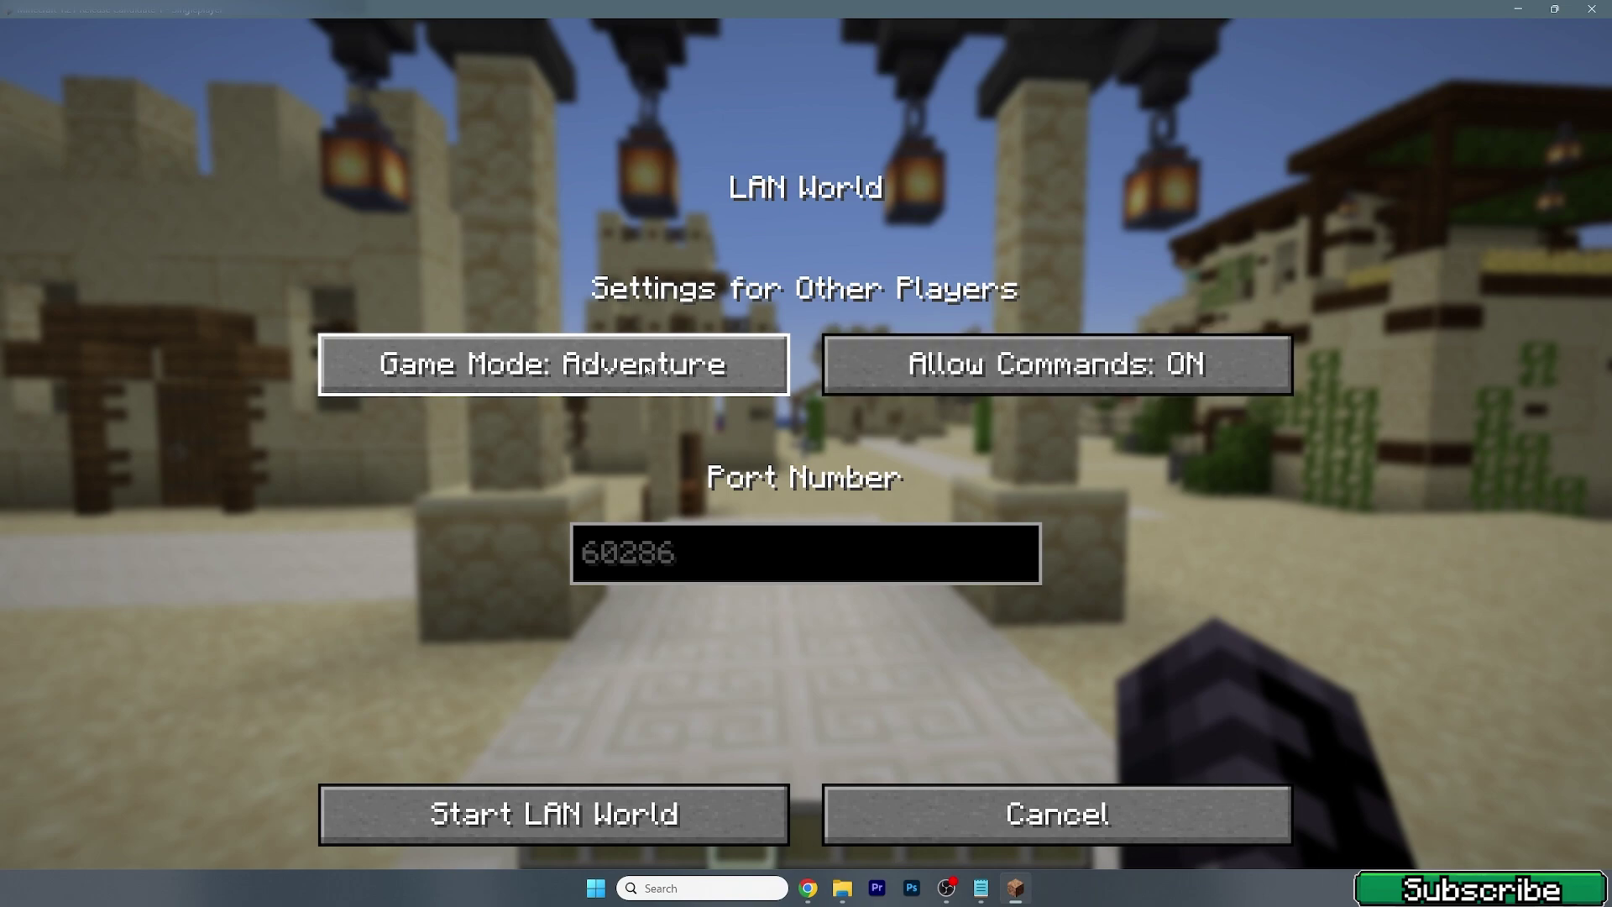
left_click(647, 368)
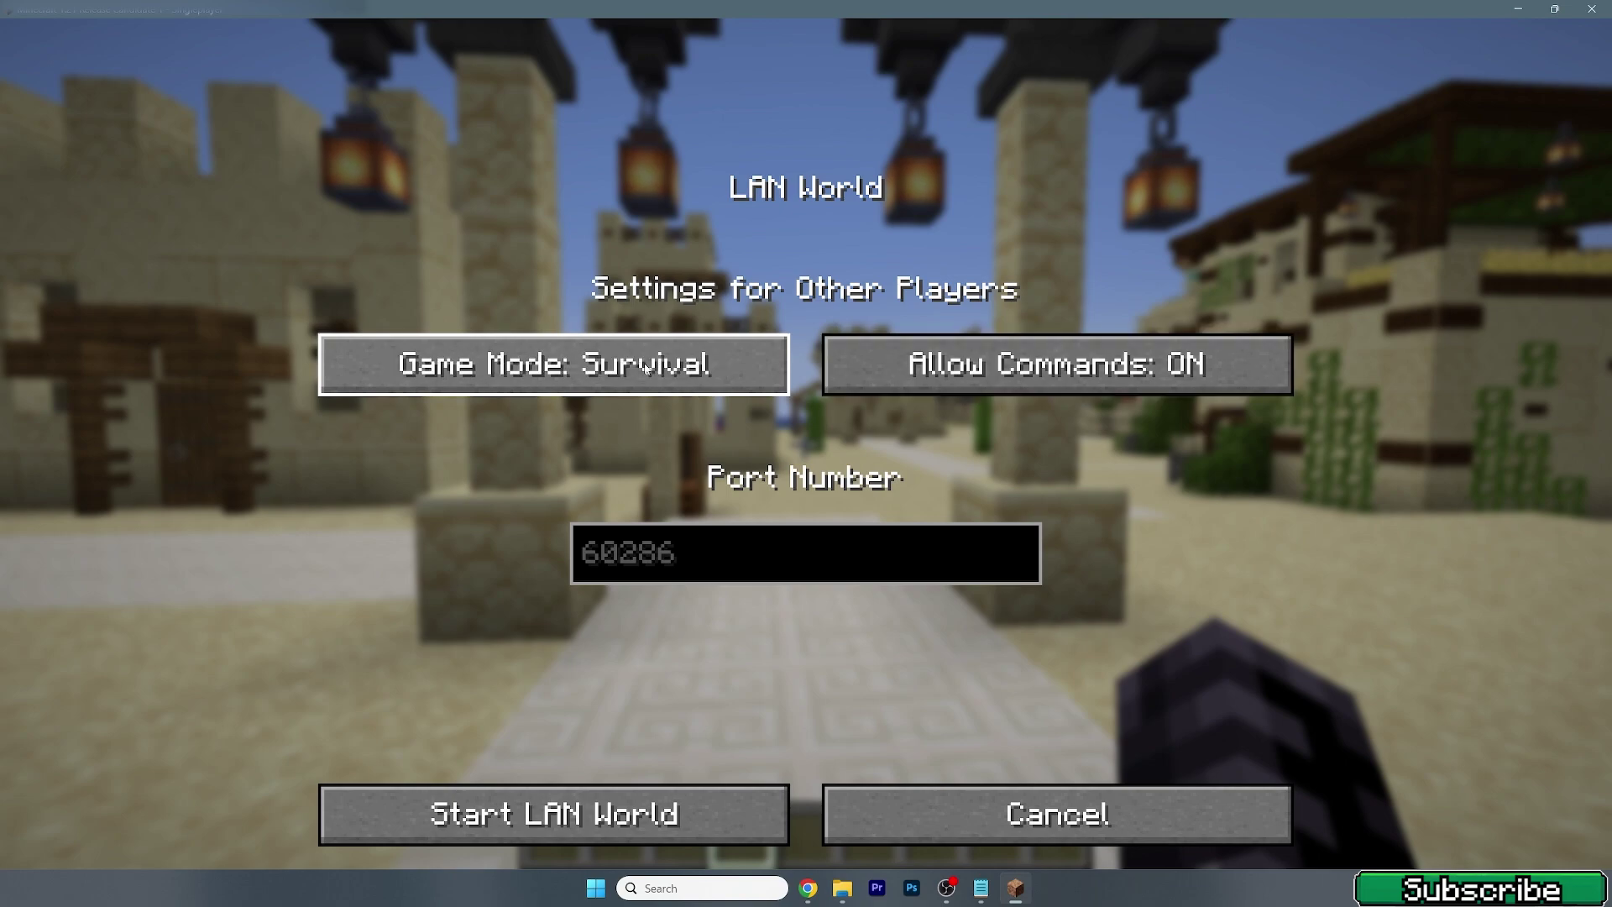
left_click(646, 368)
left_click(647, 368)
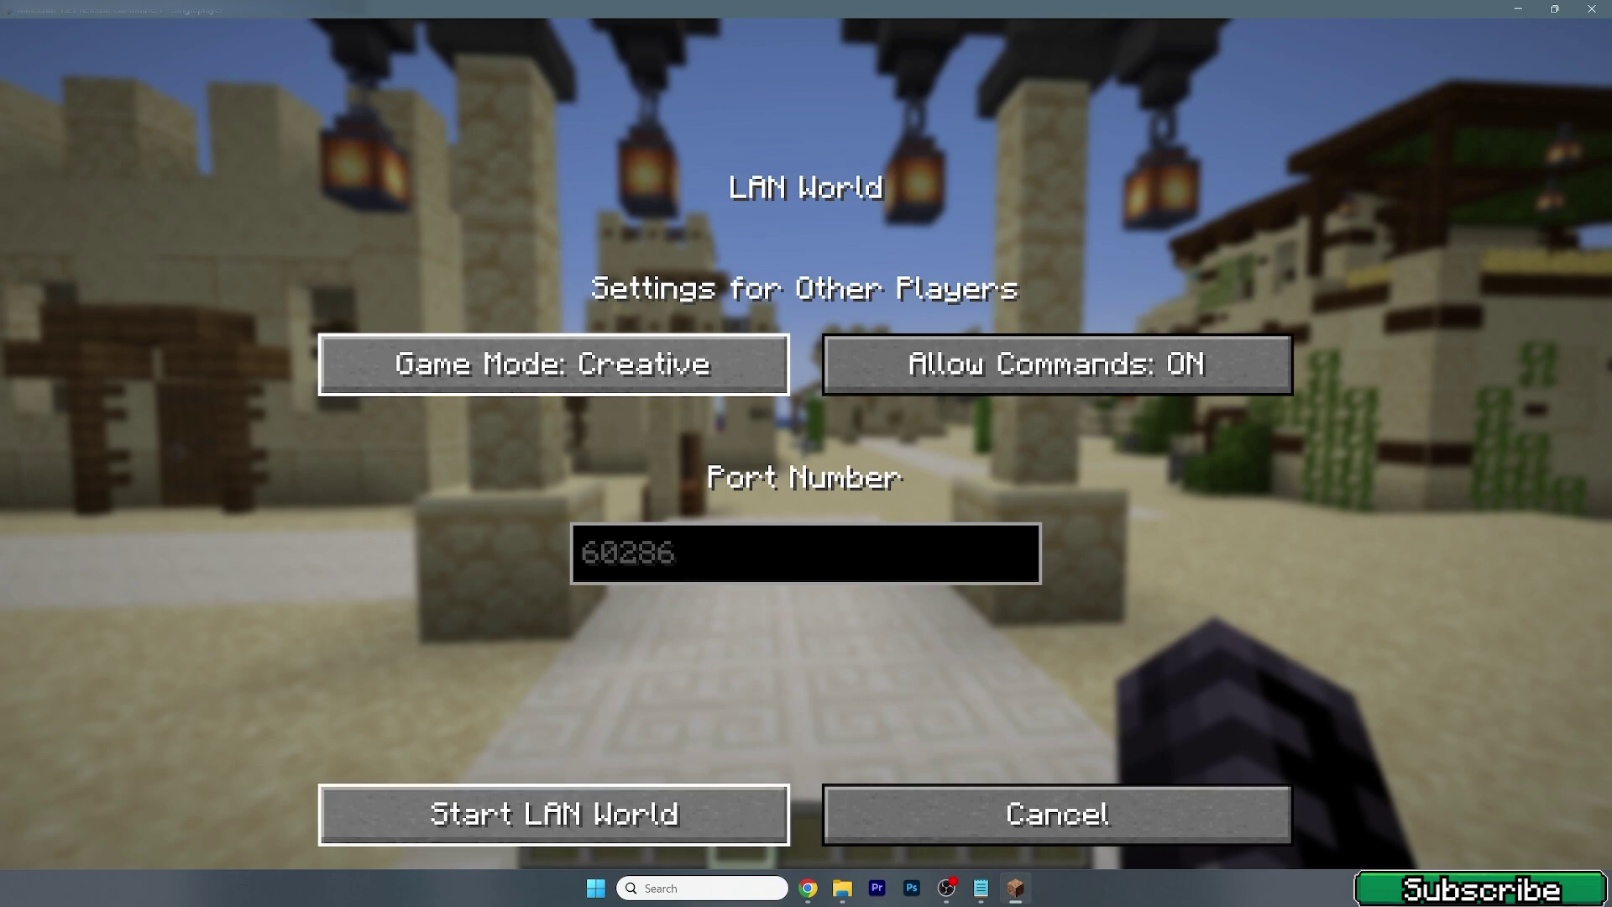
Start the LAN world and open the chat with the hosted port message.
left_click(554, 814)
key("e")
key("e")
key("t")
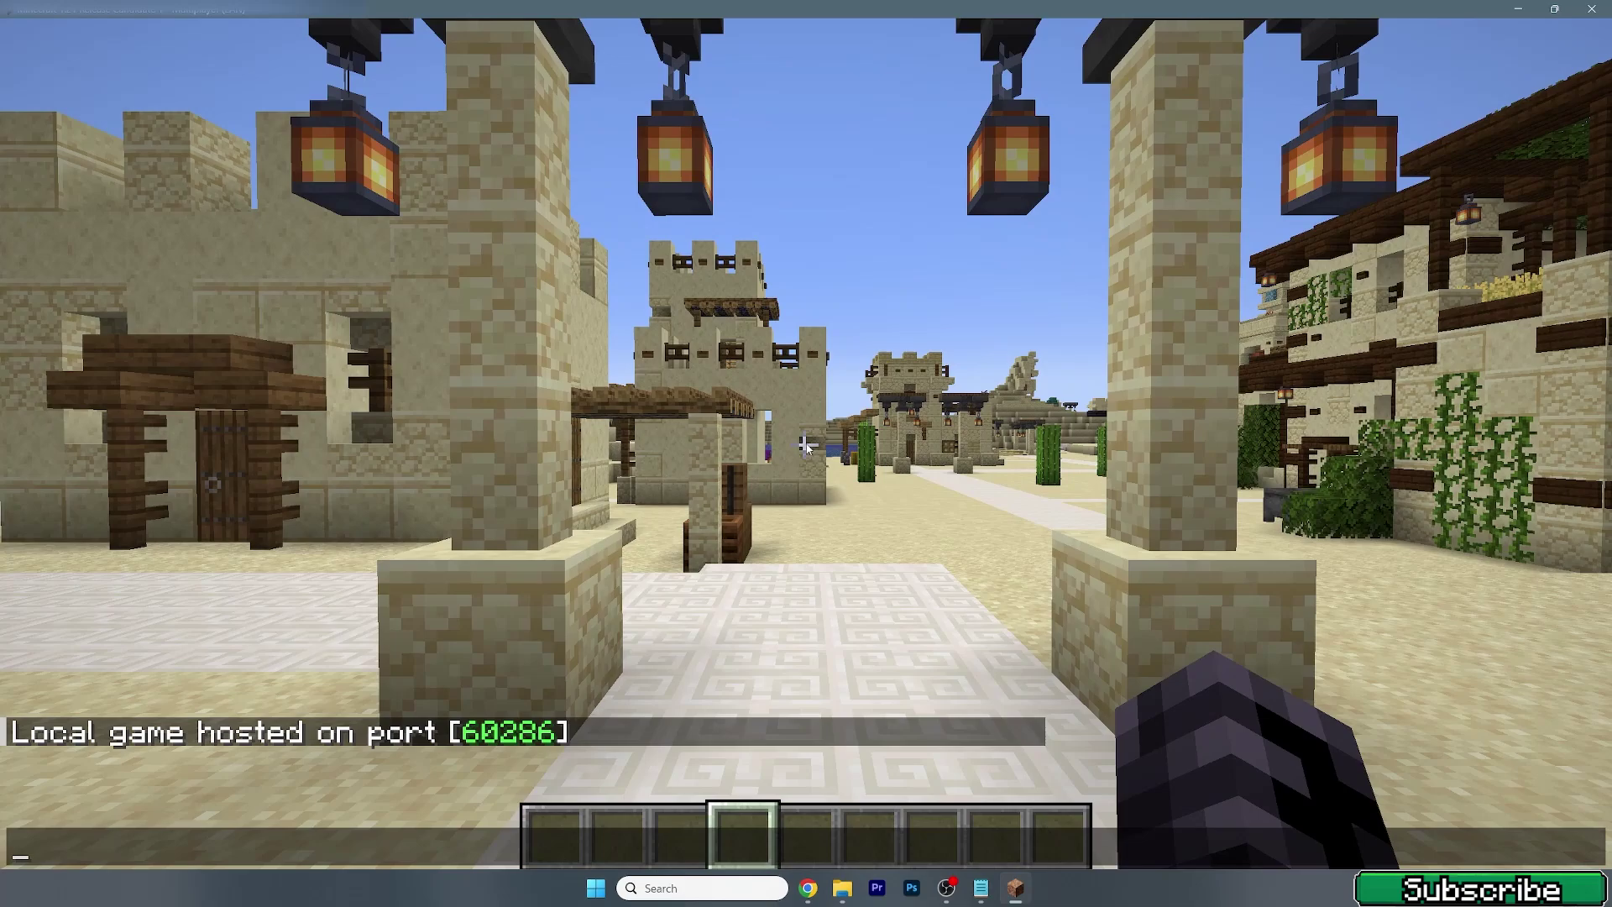
Add the hosted port number 60286 after the colon in the IP text file and save the file.
left_click(512, 732)
left_click(980, 887)
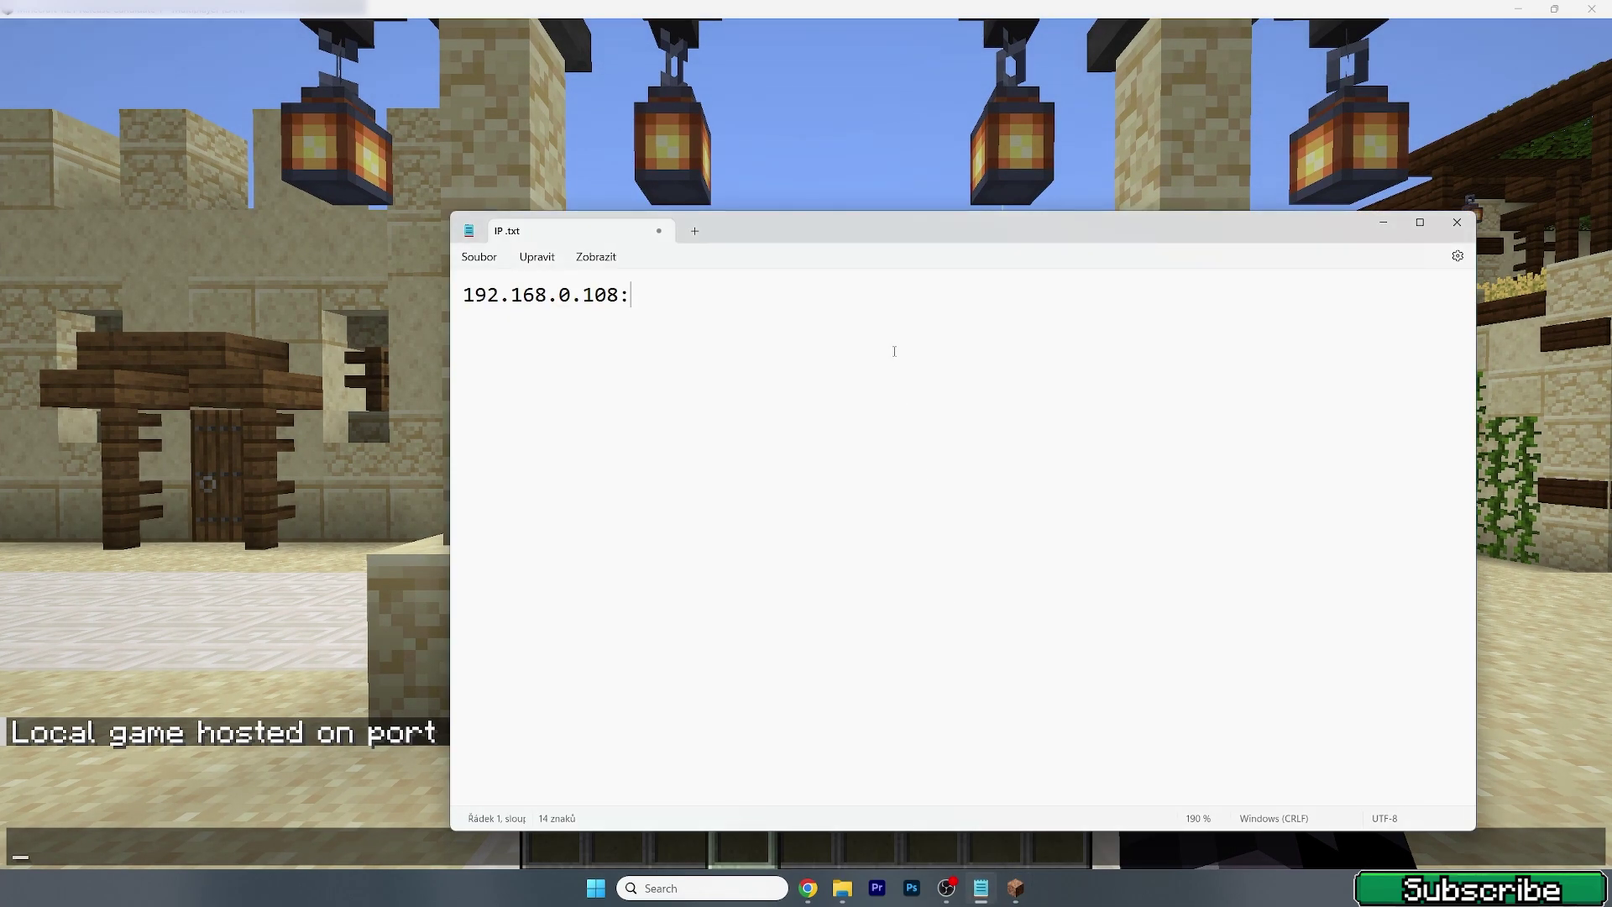
type("60286")
key("ctrl+s")
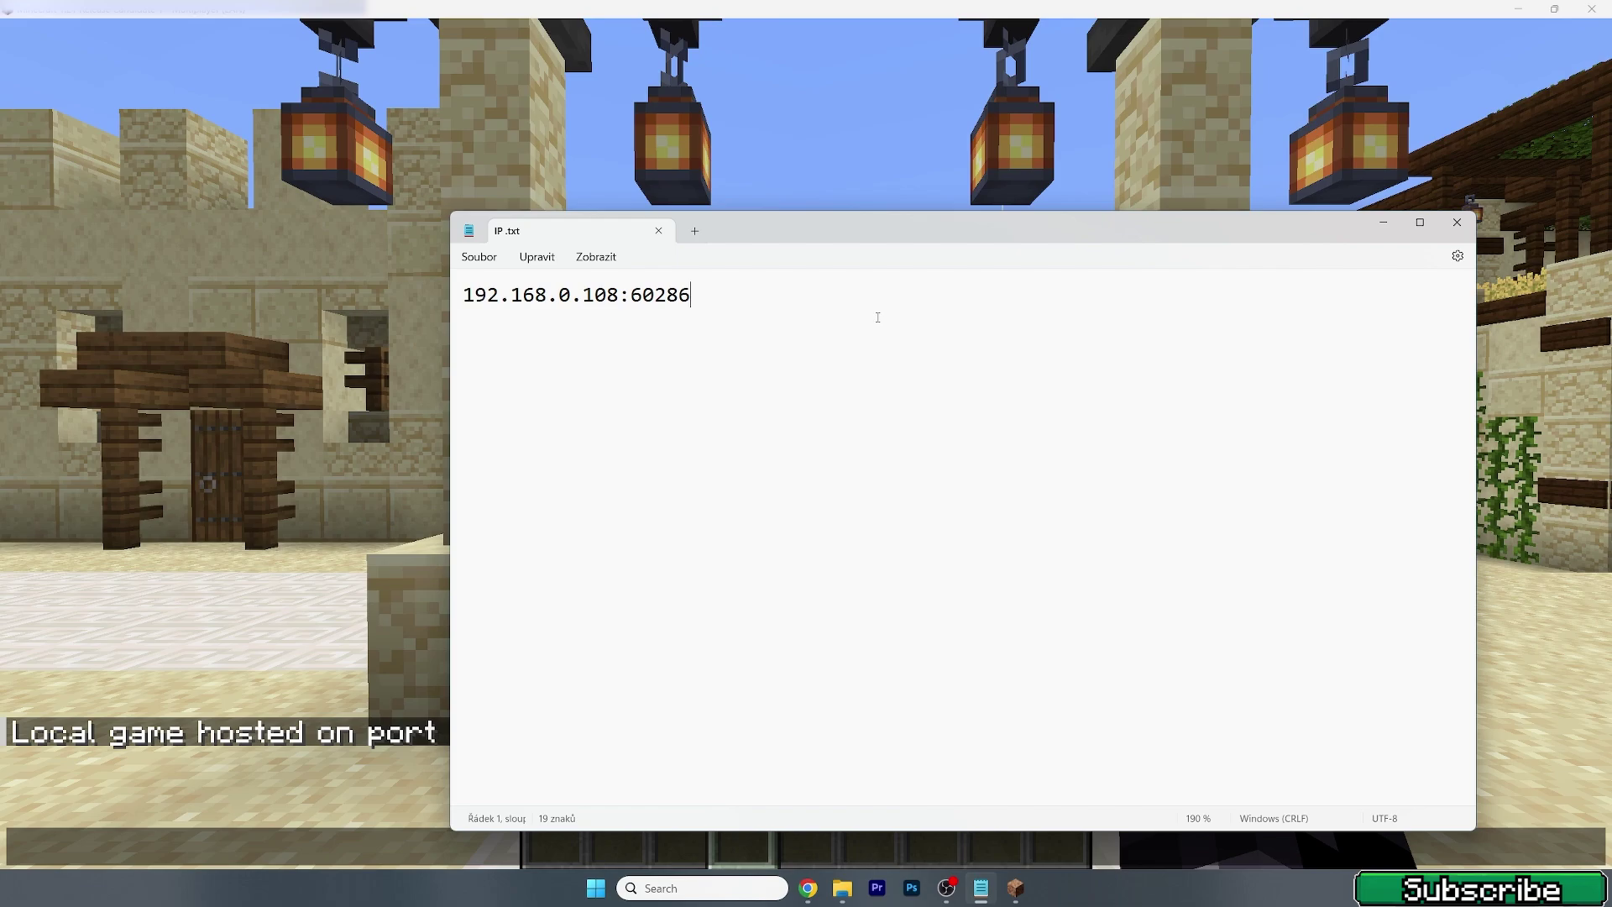
Switch back to the Minecraft world and check the hosted port message in the chat again.
left_click(369, 415)
key("Escape")
key("w")
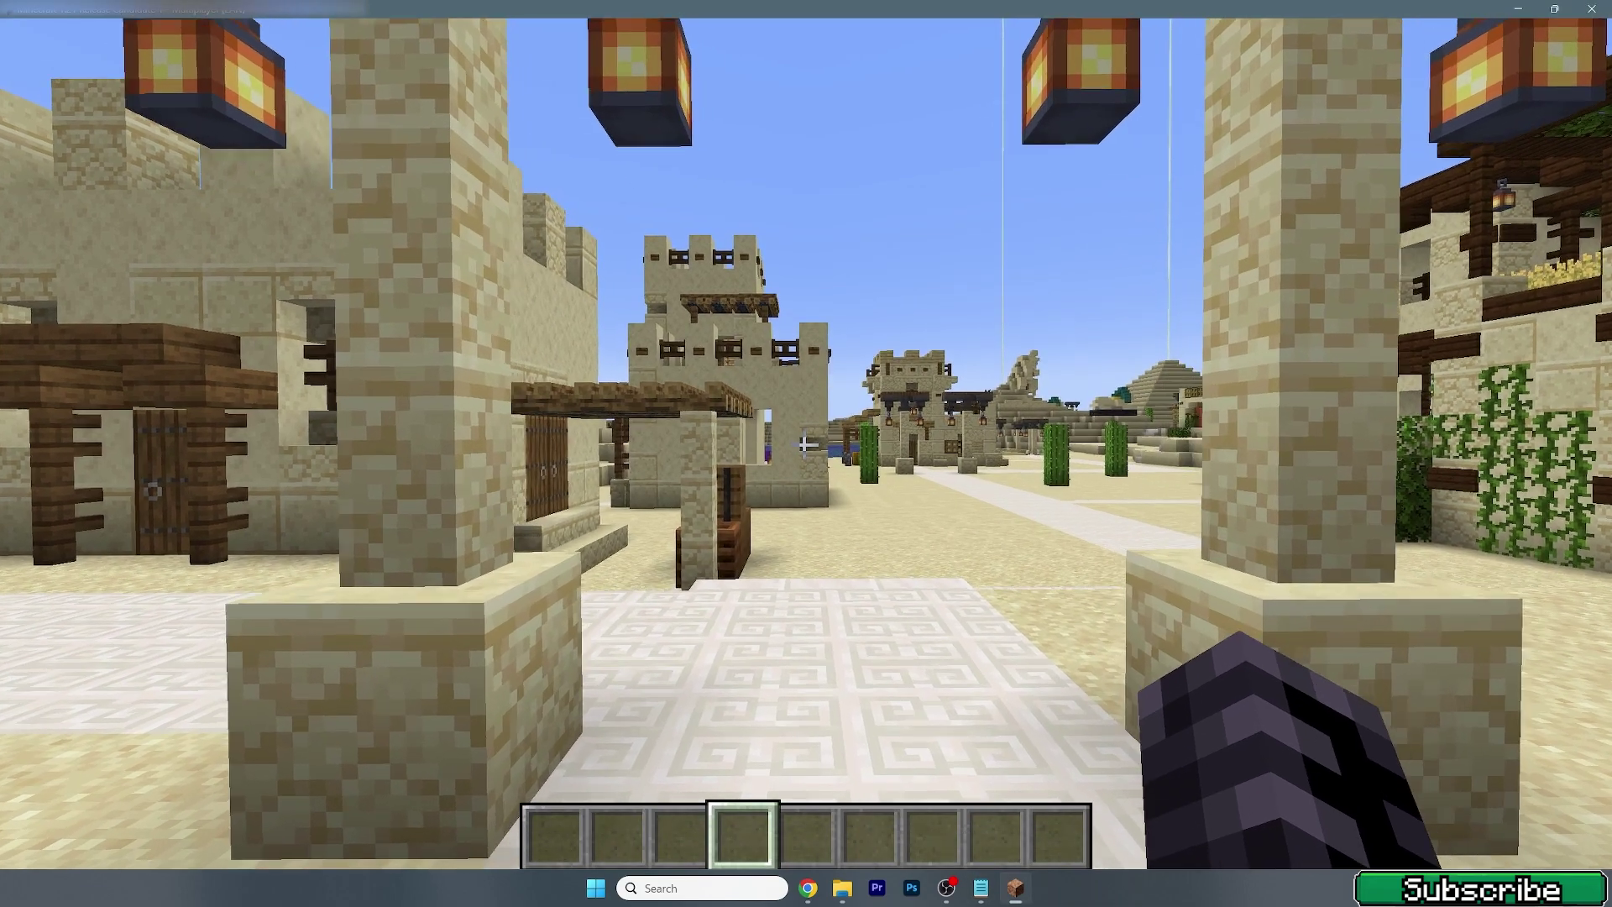
key("Escape")
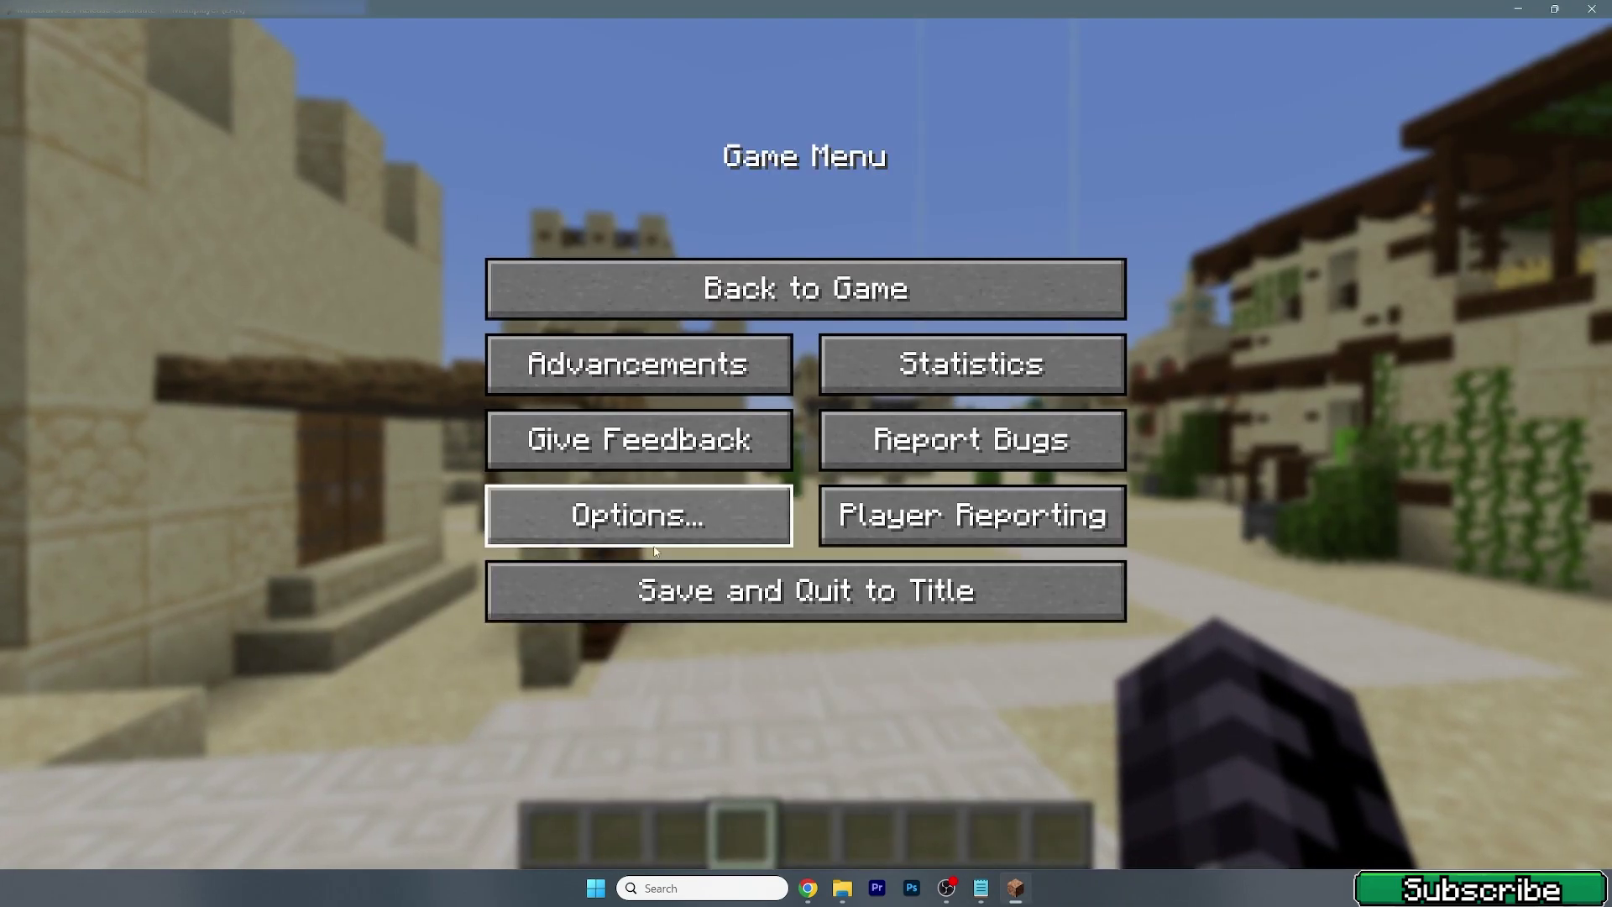
key("Escape")
key("t")
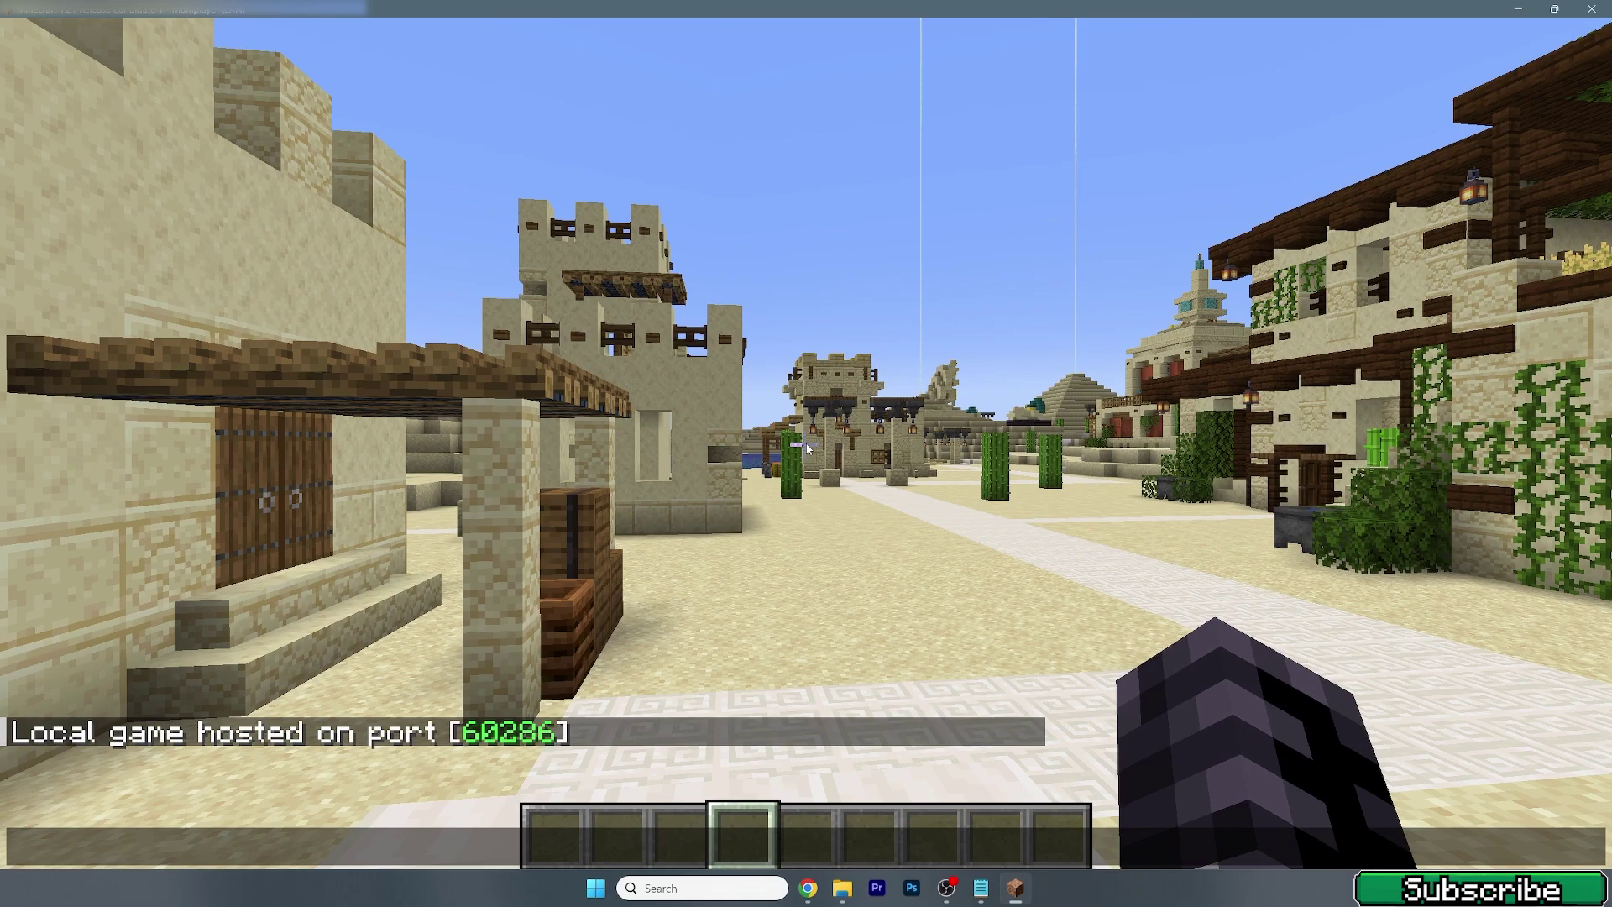
key("Escape")
key("w")
key("w")
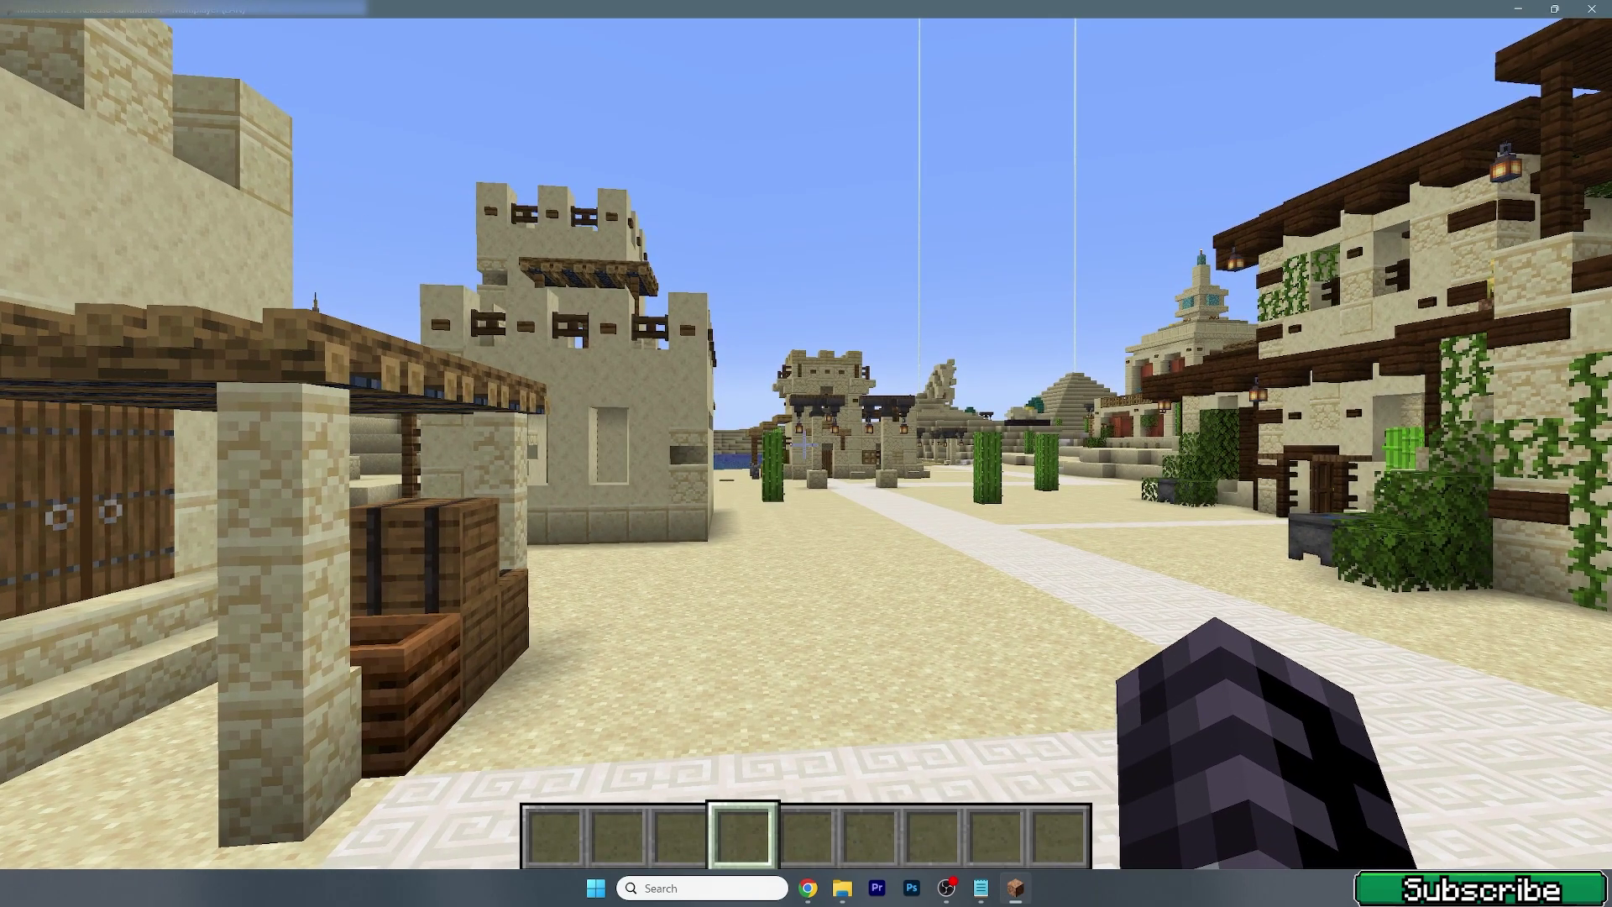
Save and quit the world to the title screen, and open the multiplayer server list.
key("Escape")
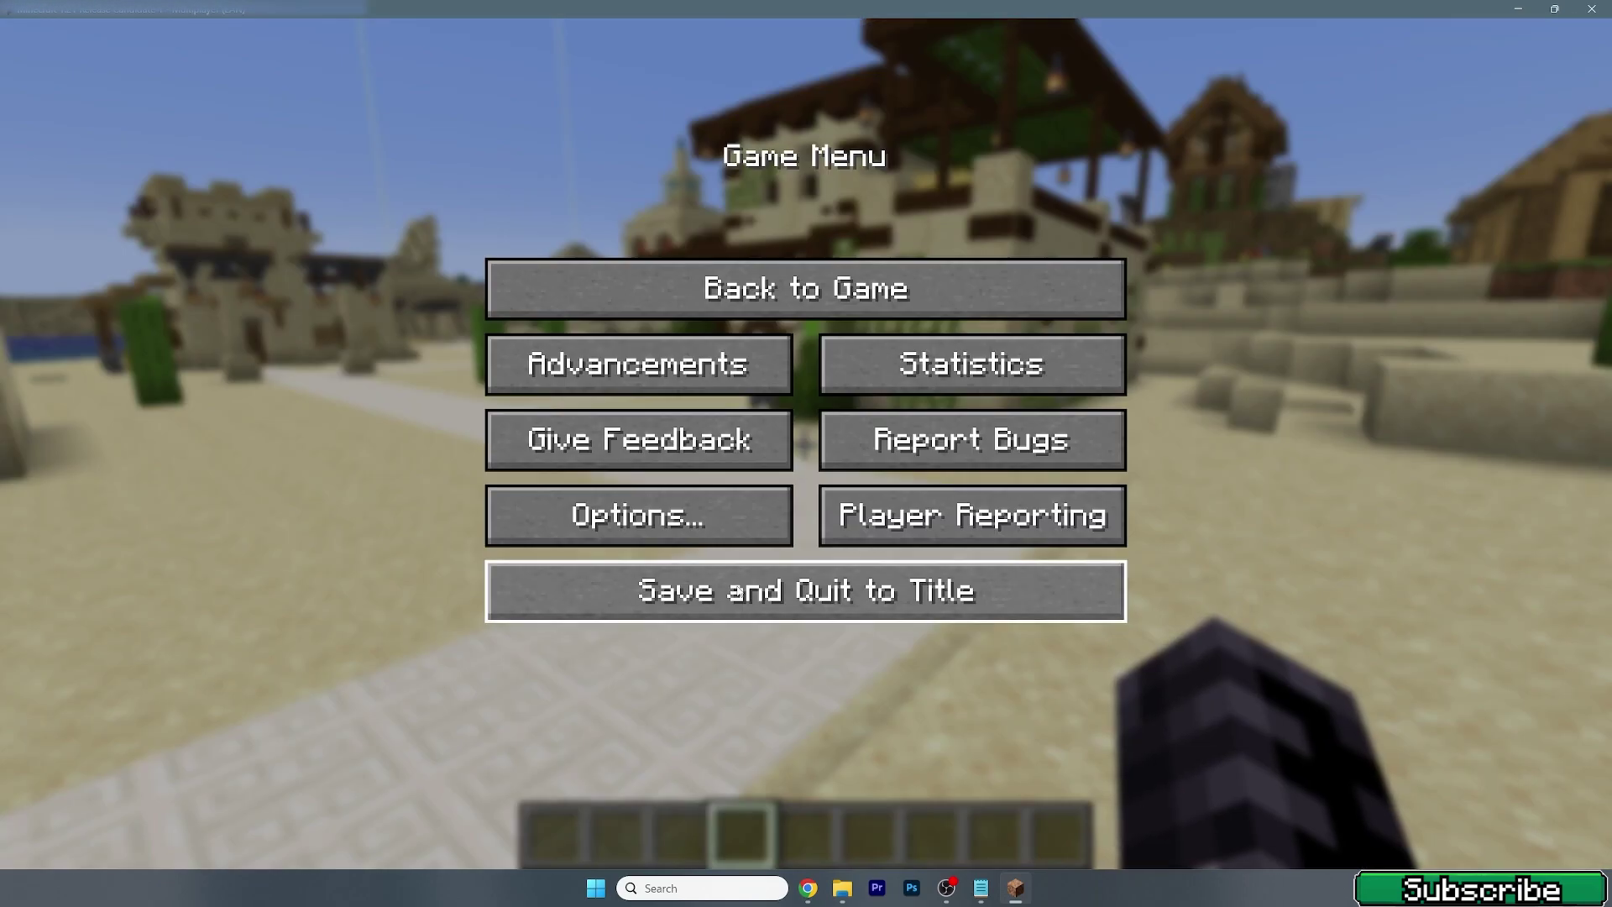
left_click(773, 588)
left_click(752, 507)
scroll(1007, 630, "down", 3)
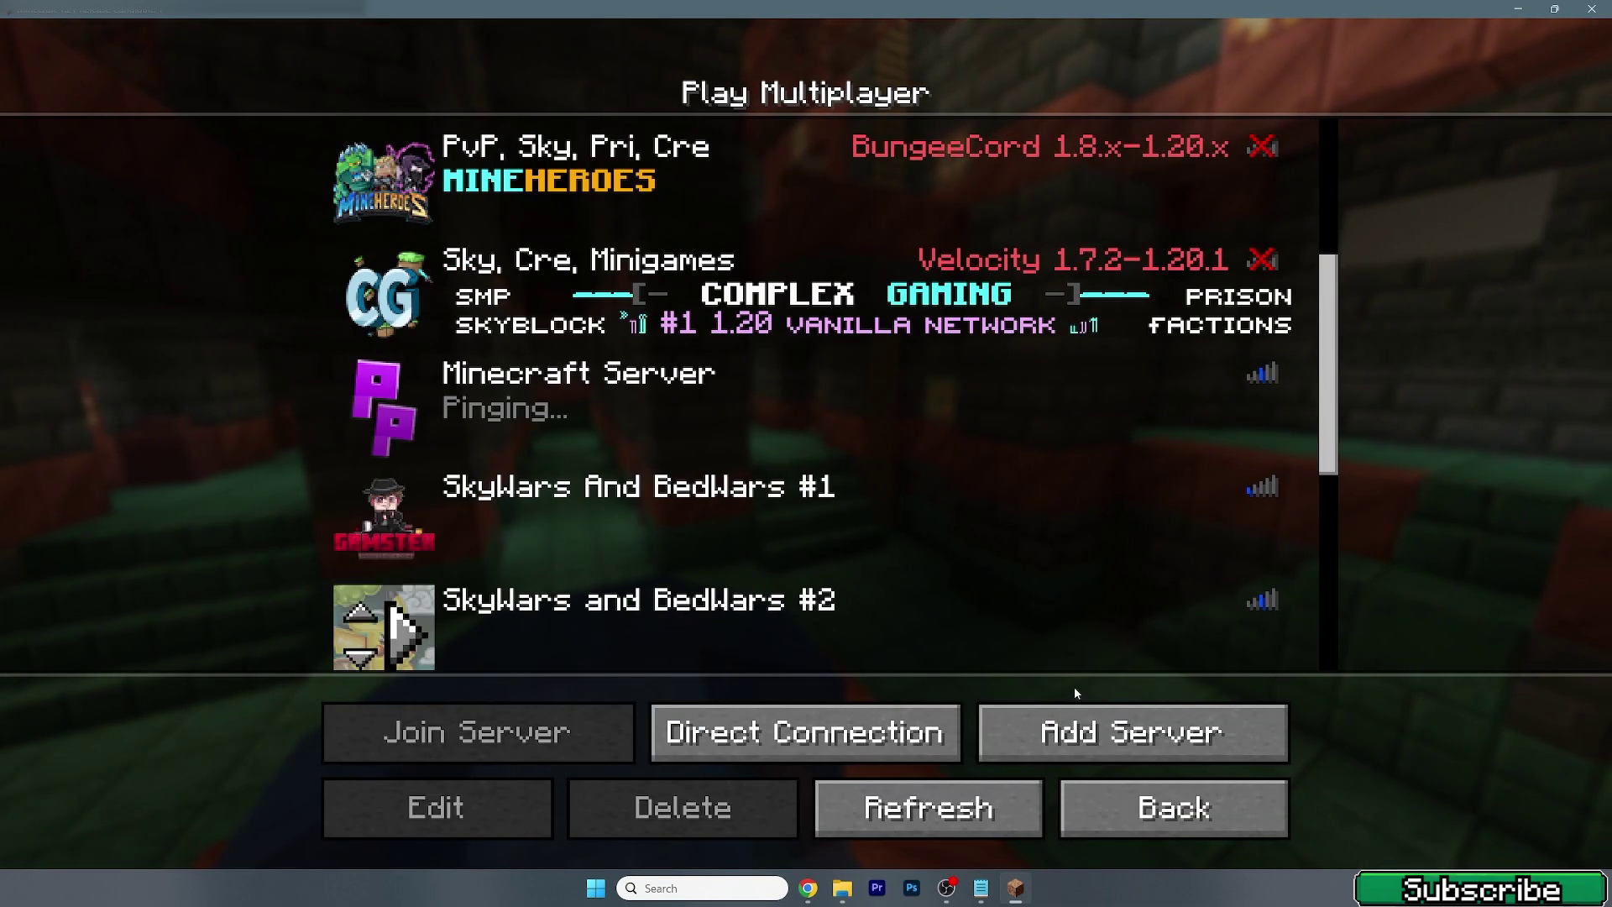
Start adding a new multiplayer server and name it Friends Server.
left_click(1083, 727)
key("ctrl+a")
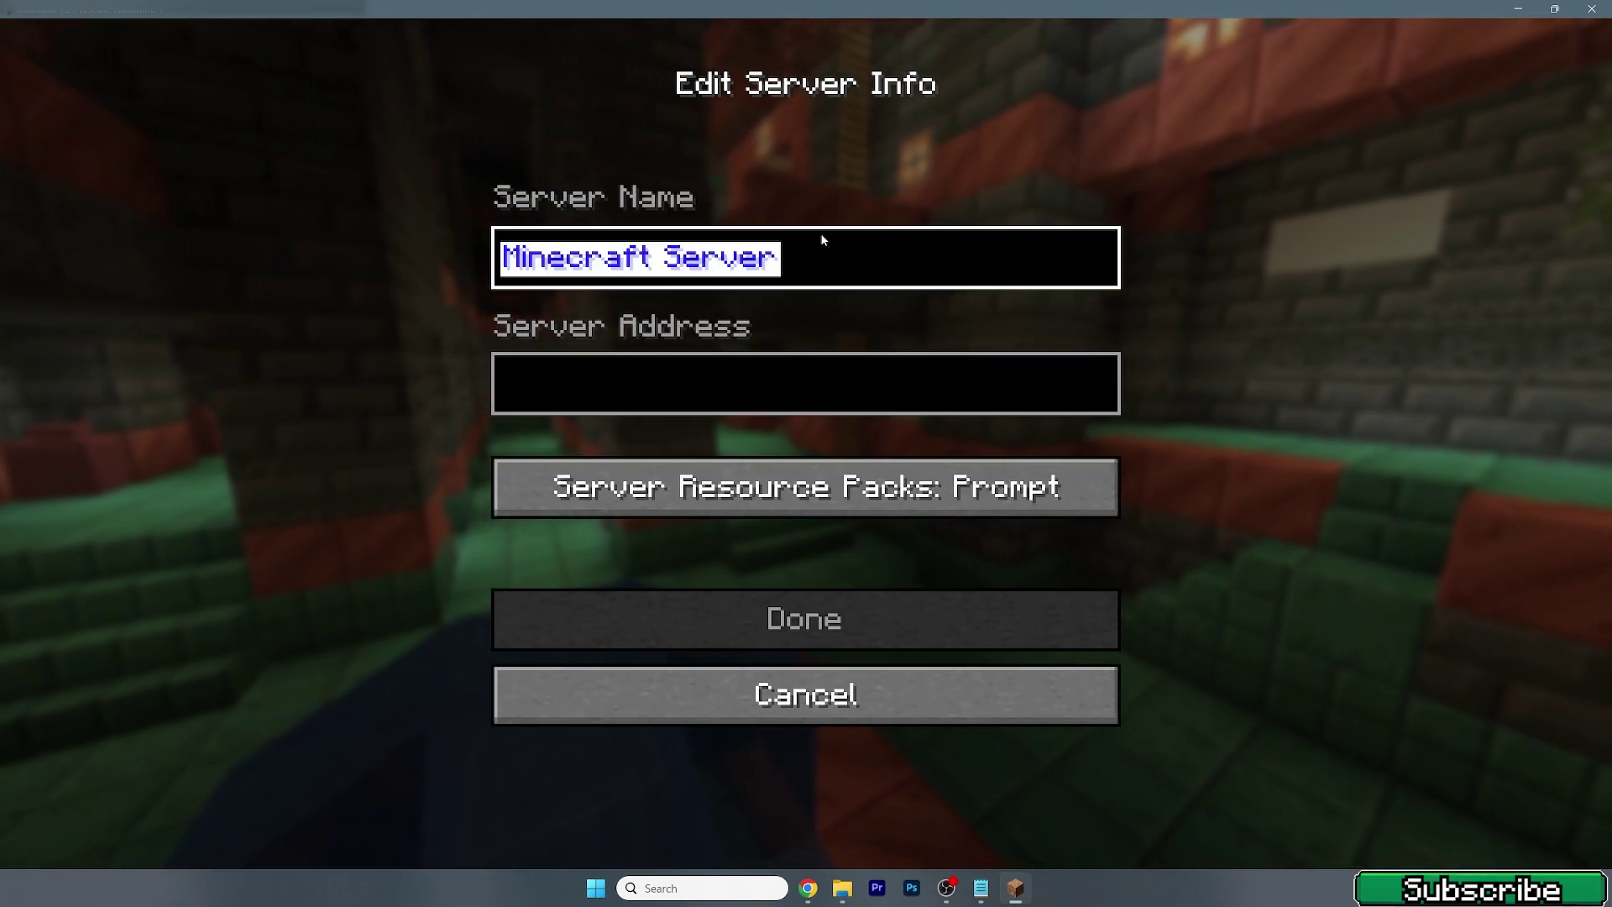
type("Friends Server")
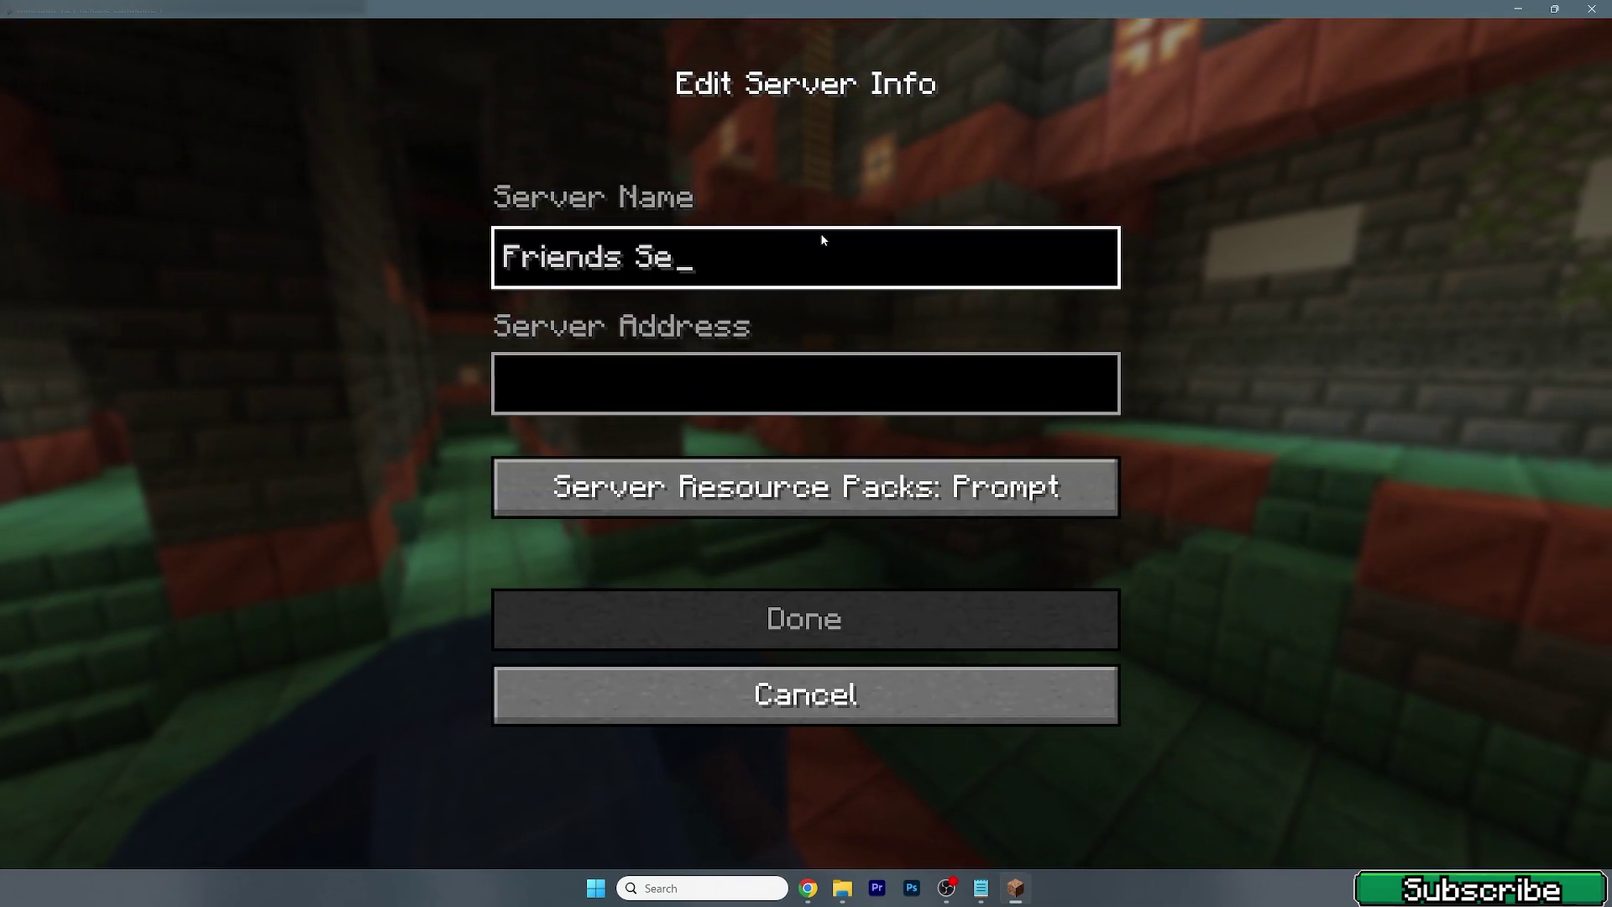
Copy 192.168.0.108:60286 from the IP text file into the server address and save the new server entry.
left_click(567, 401)
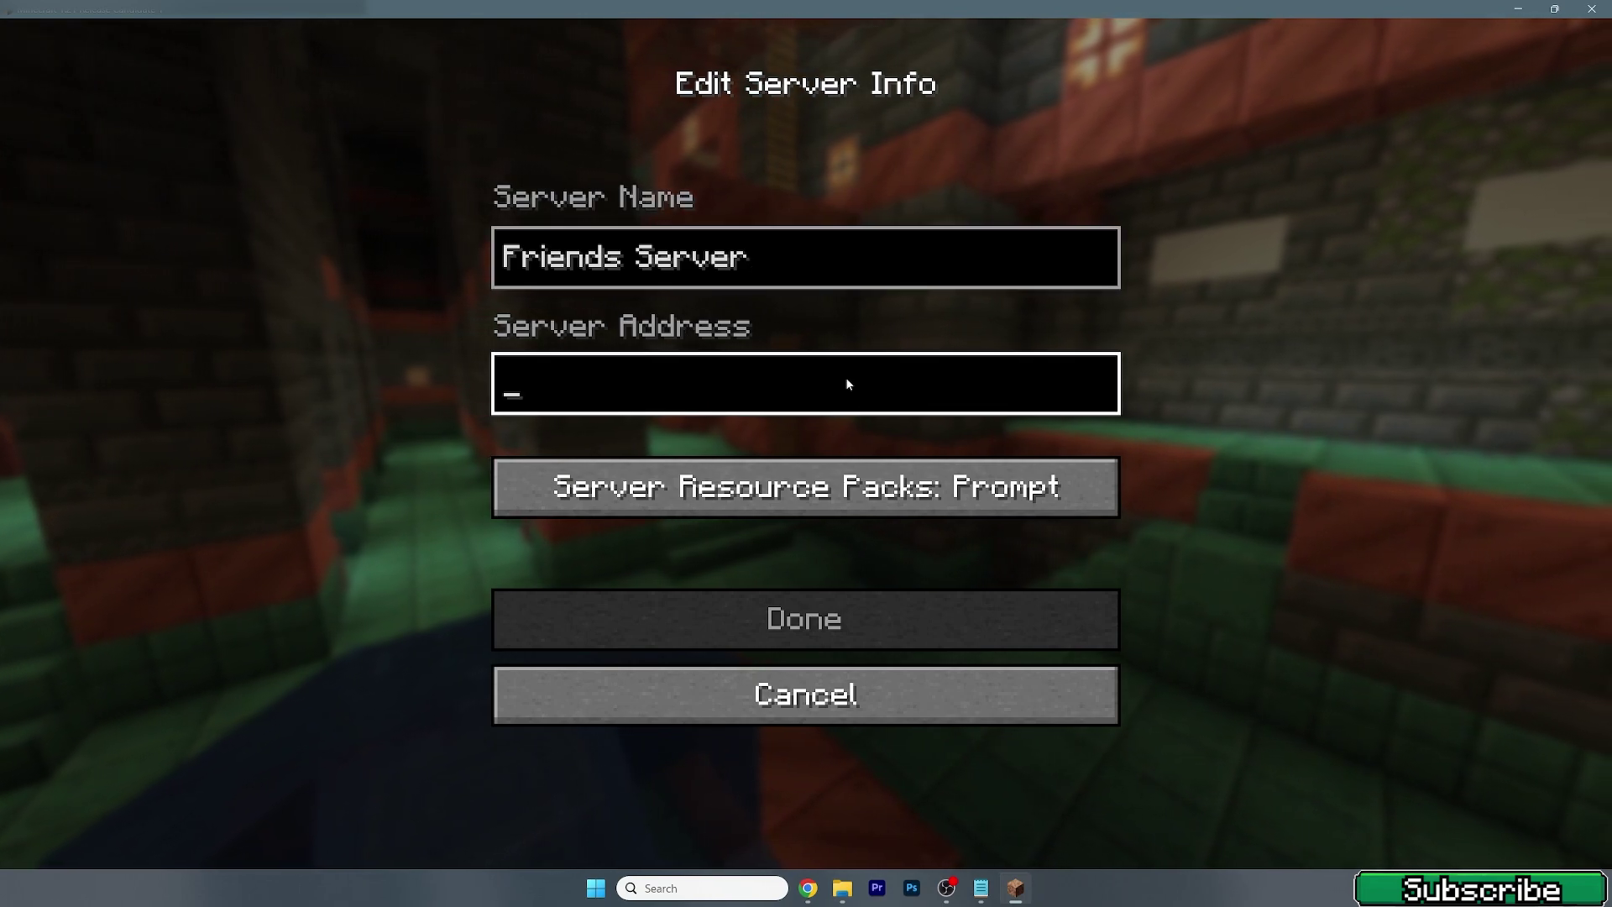
key("alt+Tab")
key("ctrl+a")
key("ctrl+c")
key("alt+Tab")
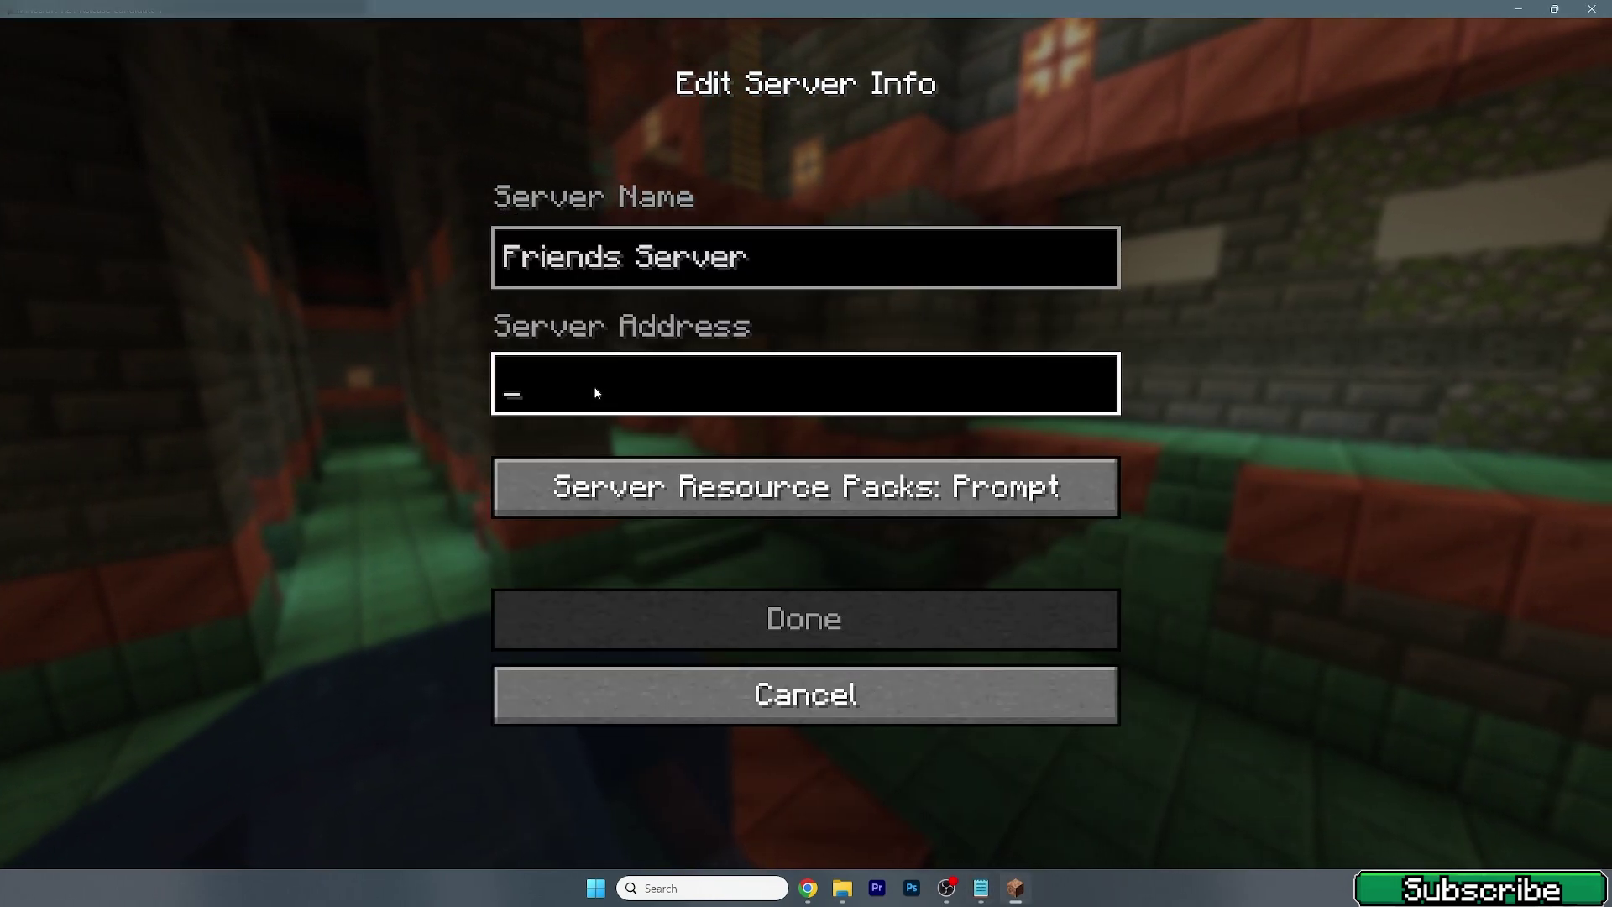
key("ctrl+v")
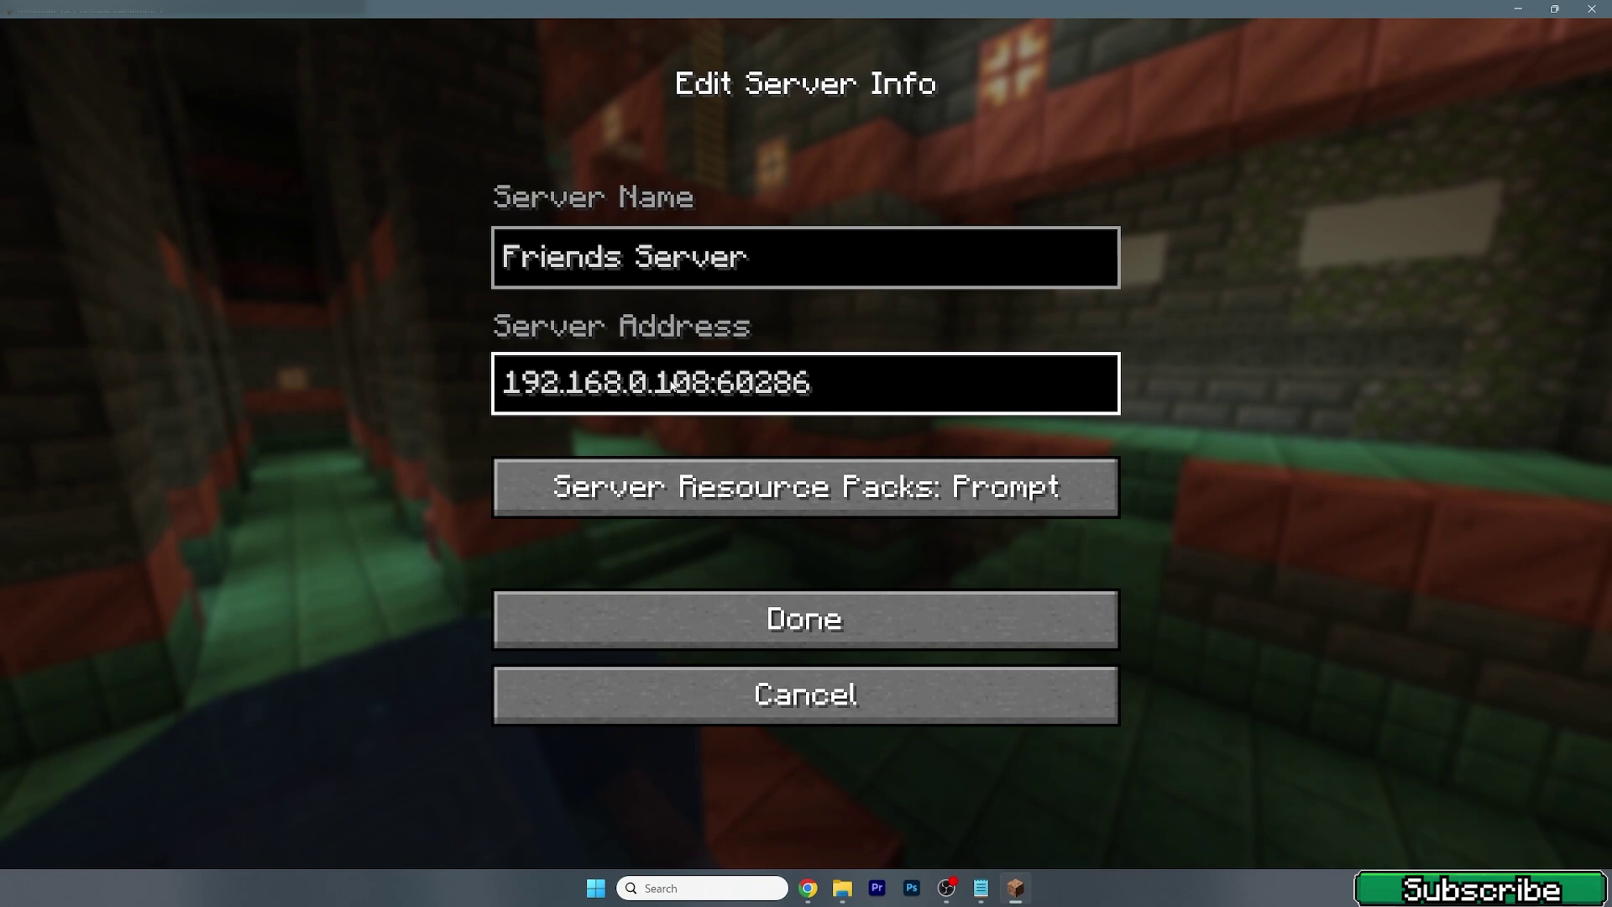
left_click(831, 620)
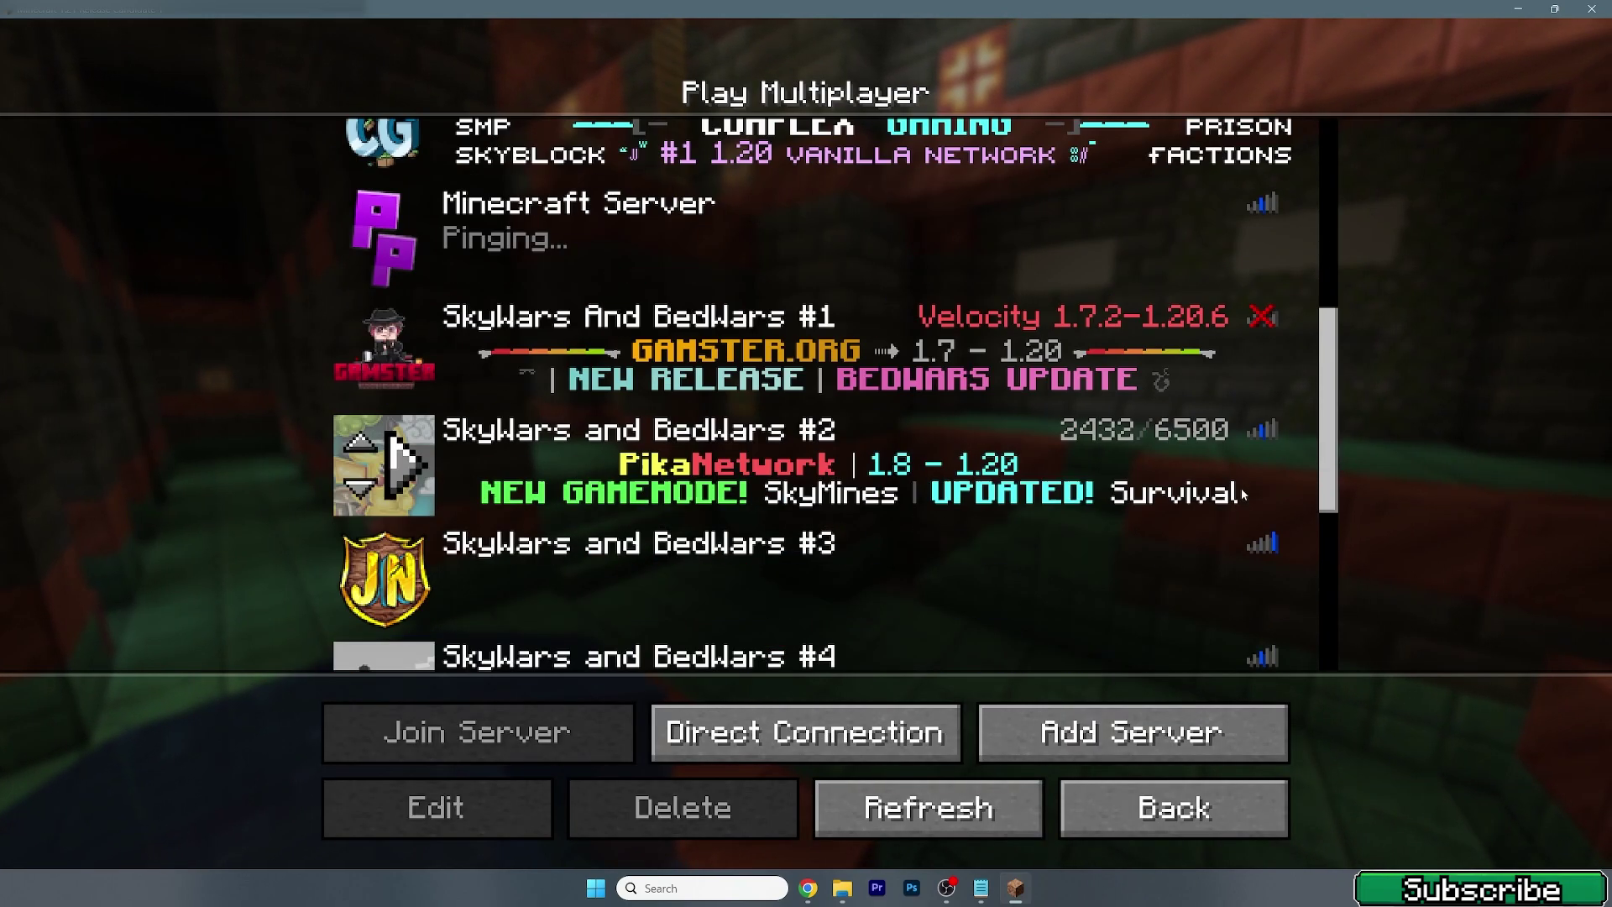
Try to join the newly added Friends Server from the server list, and return to the title screen.
scroll(1175, 479, "down", 8)
left_click(574, 508)
double_click(541, 496)
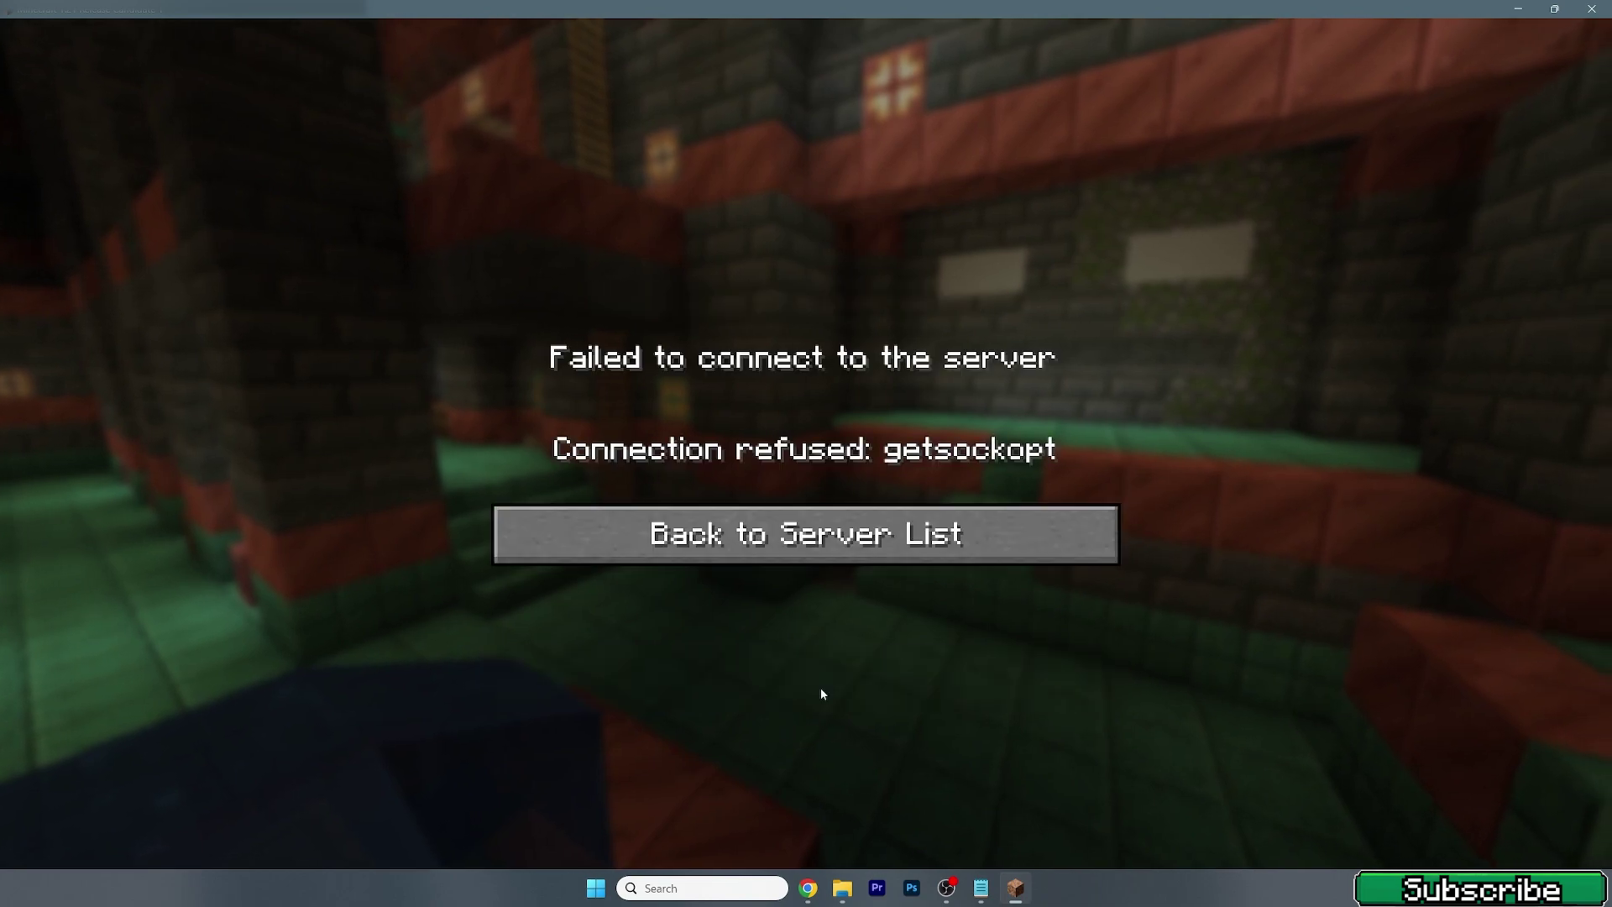
left_click(818, 534)
left_click(1110, 792)
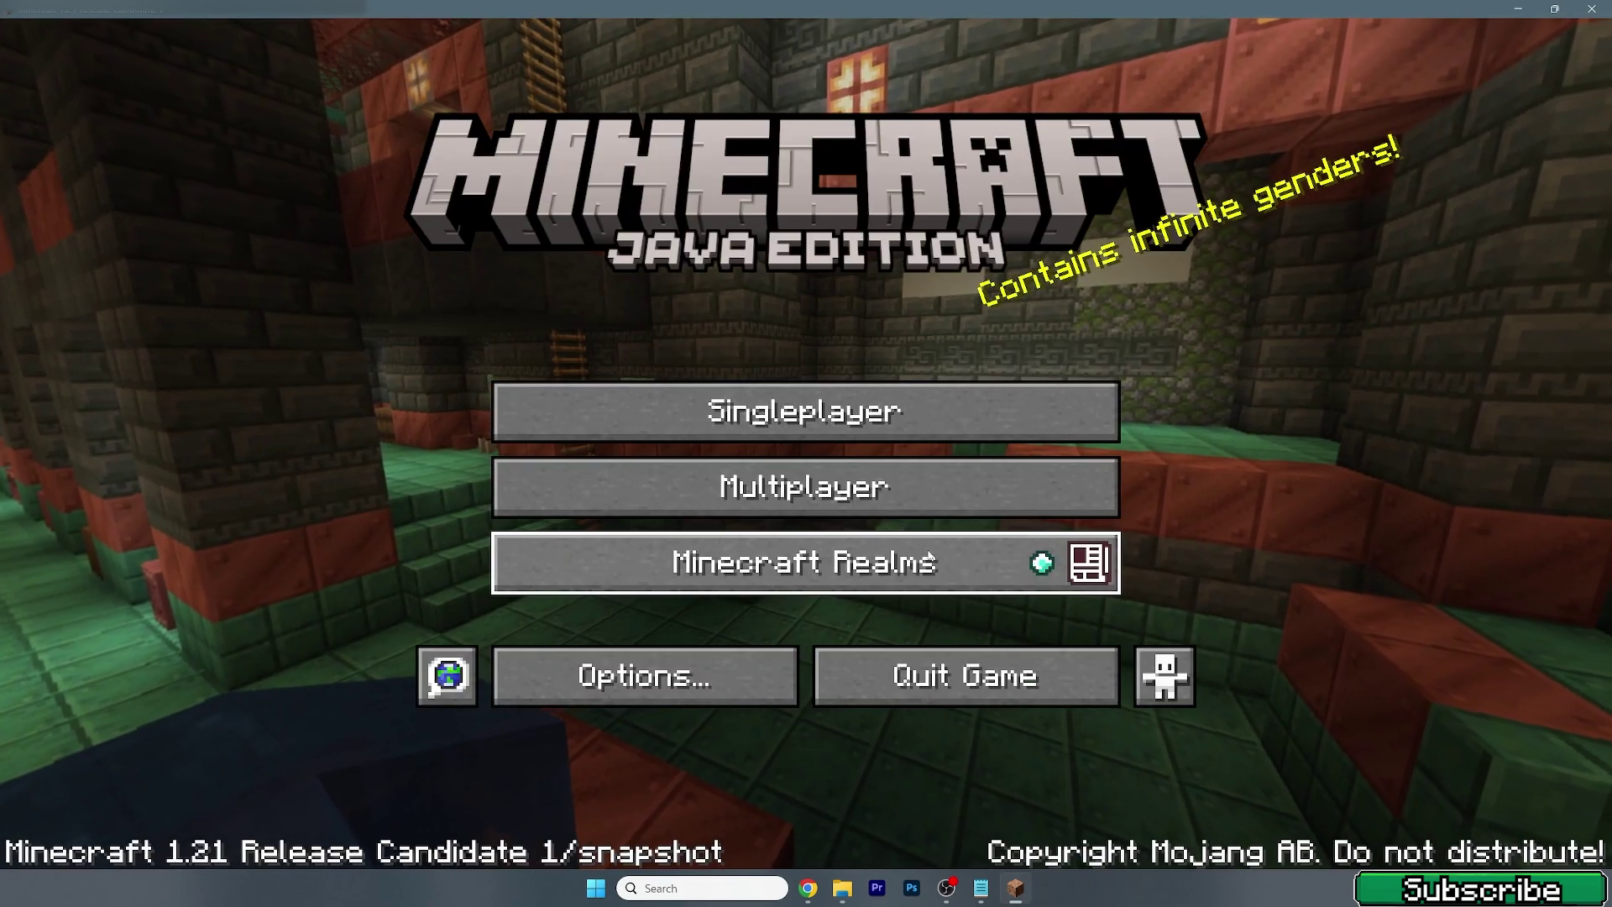